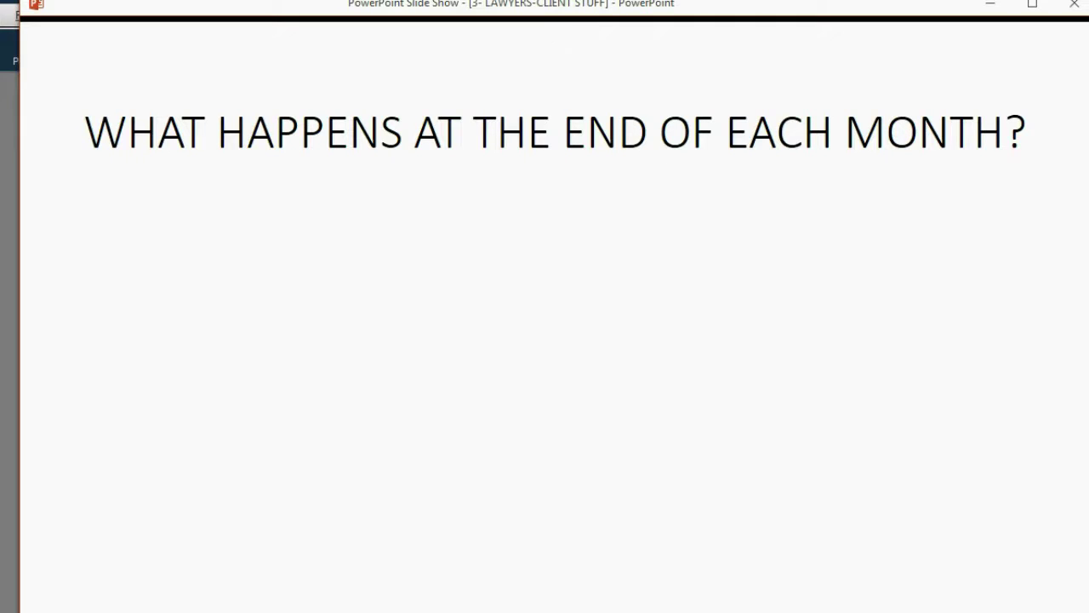
Step: Reveal the month-end points: legal-fee income rises, unearned retainer fees fall, client balance goes down
key(Right)
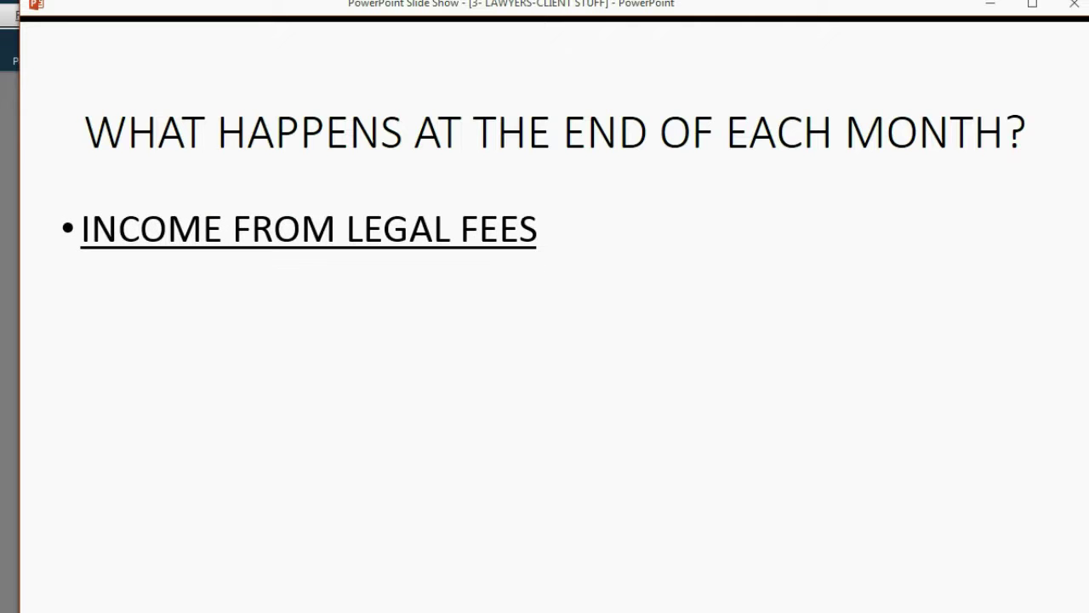
key(Right)
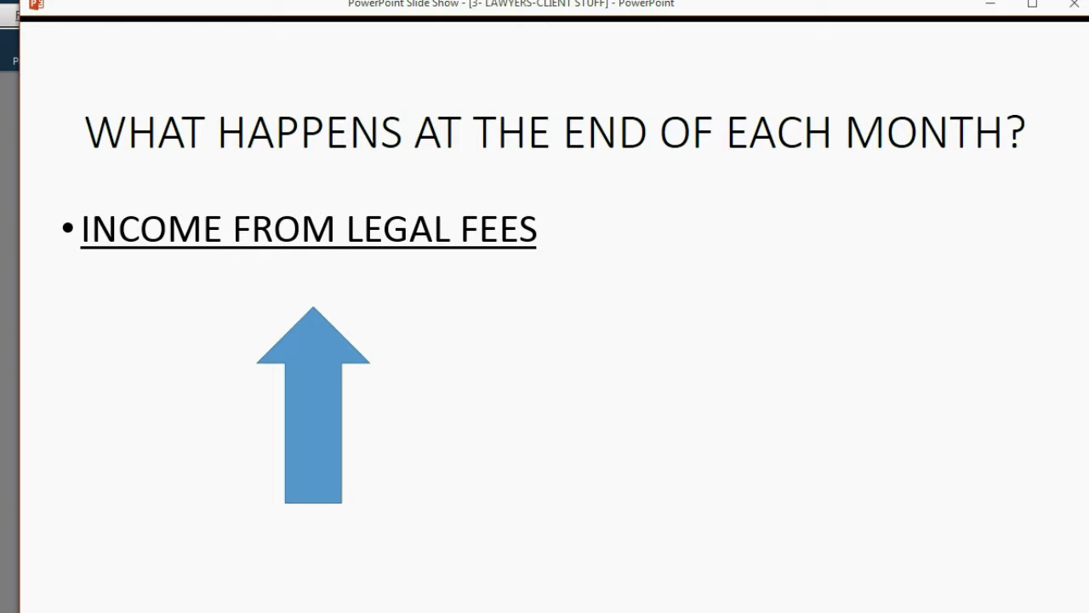
key(Right)
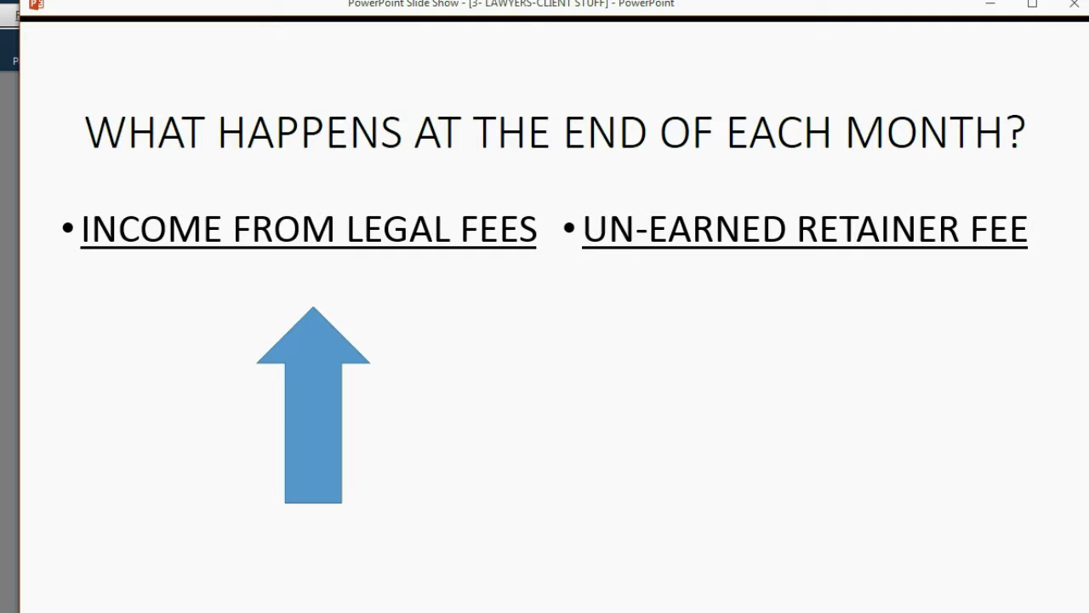
key(Right)
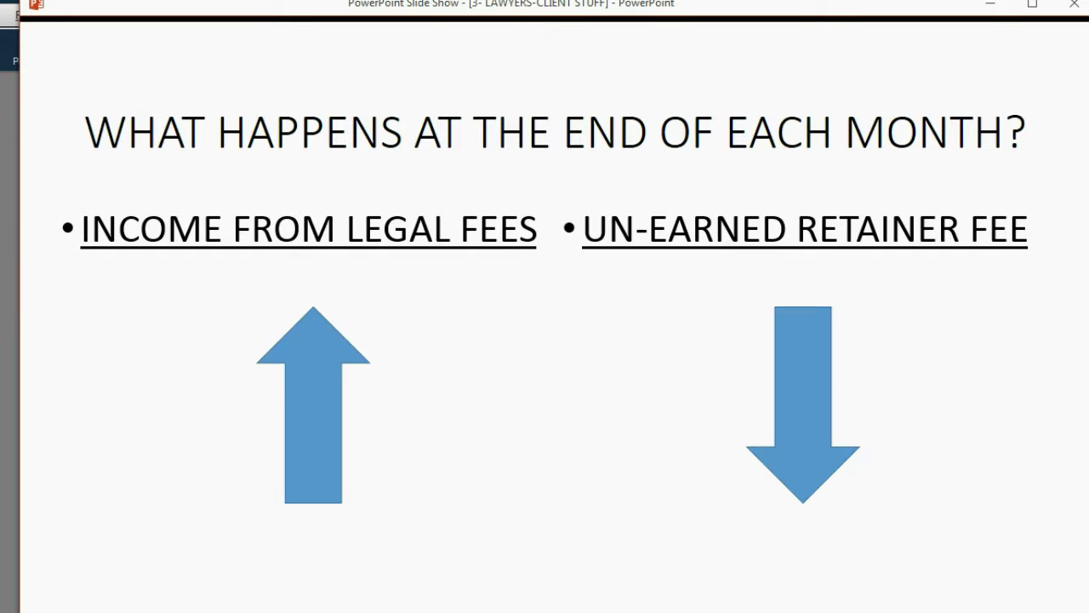
key(Right)
key(Right)
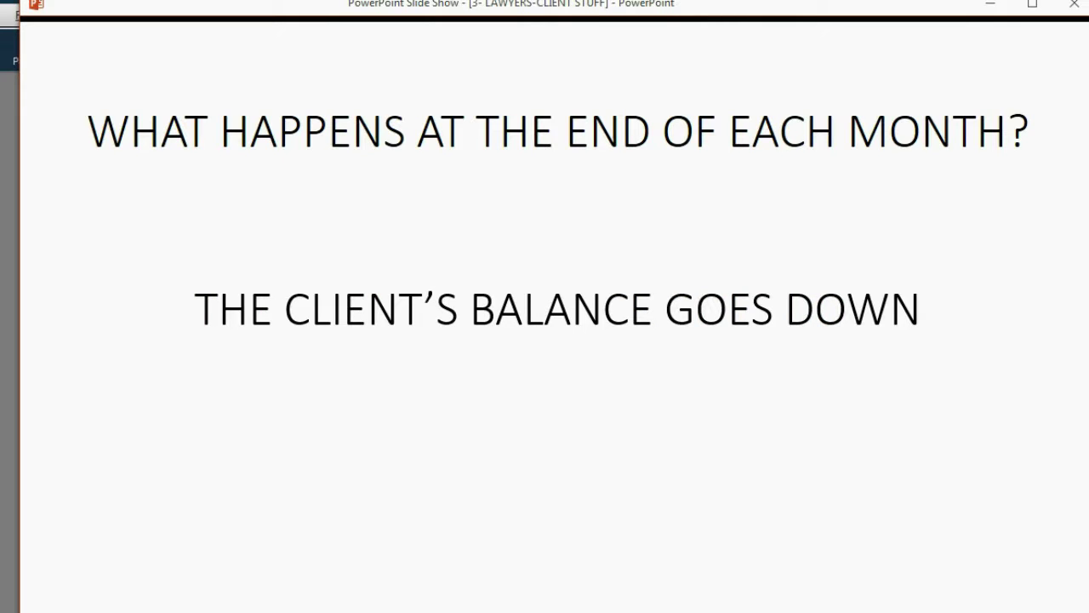
key(Right)
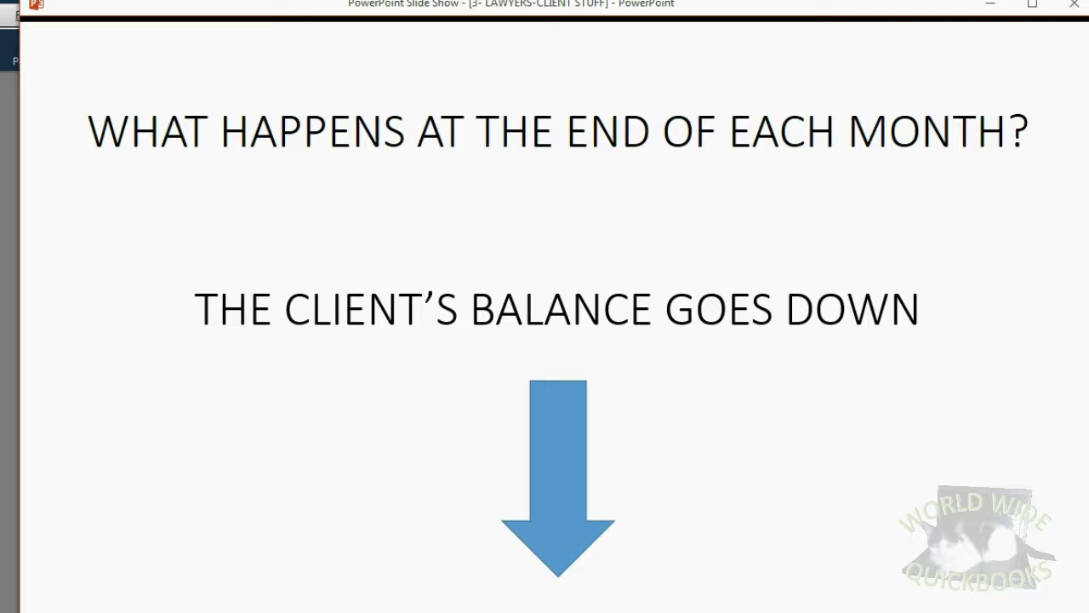
Step: Show the For Example slide with the first client's $1,000 January 31 invoice
key(Right)
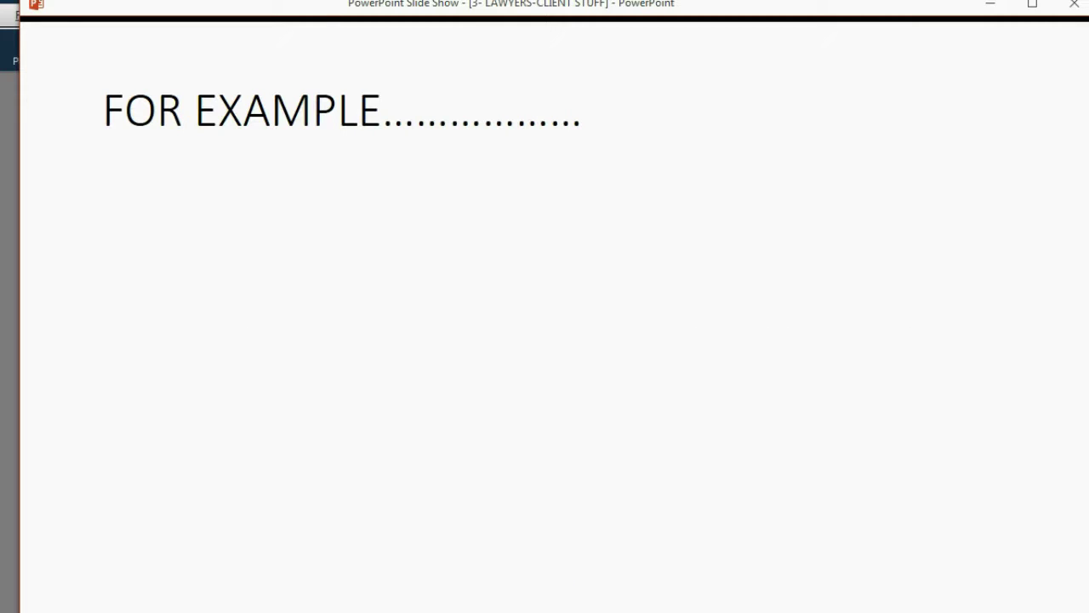
key(Right)
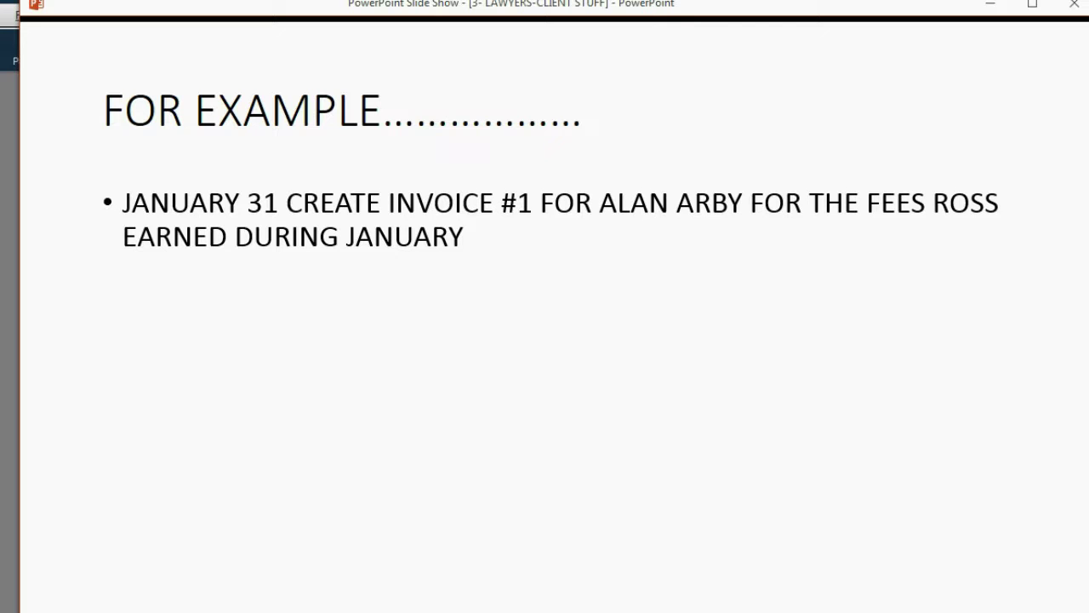
key(Right)
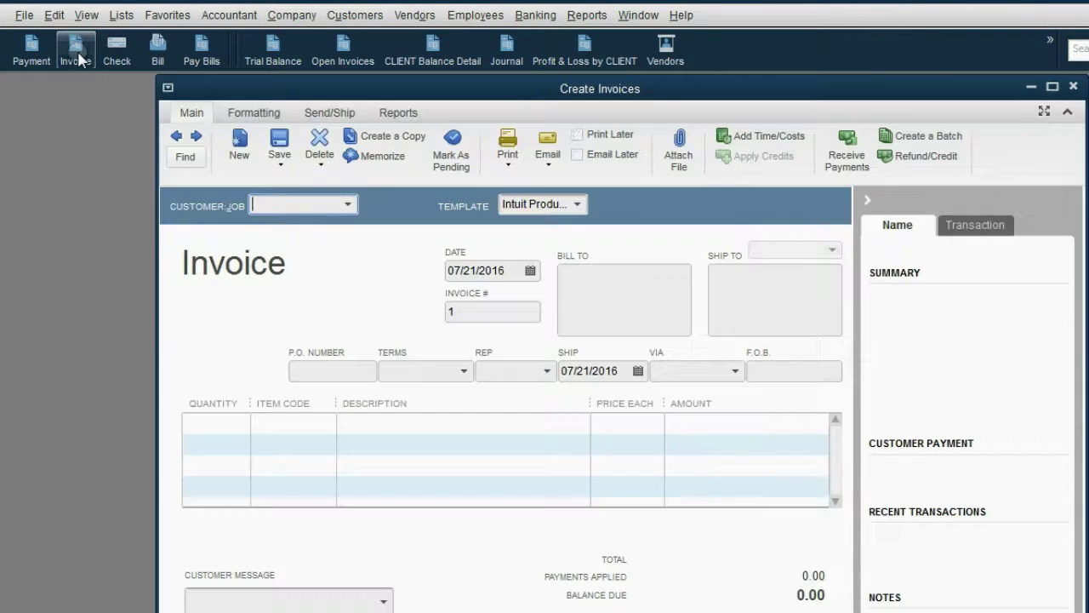
Step: Choose the first client and set the invoice date to 01/31/2017
click(351, 204)
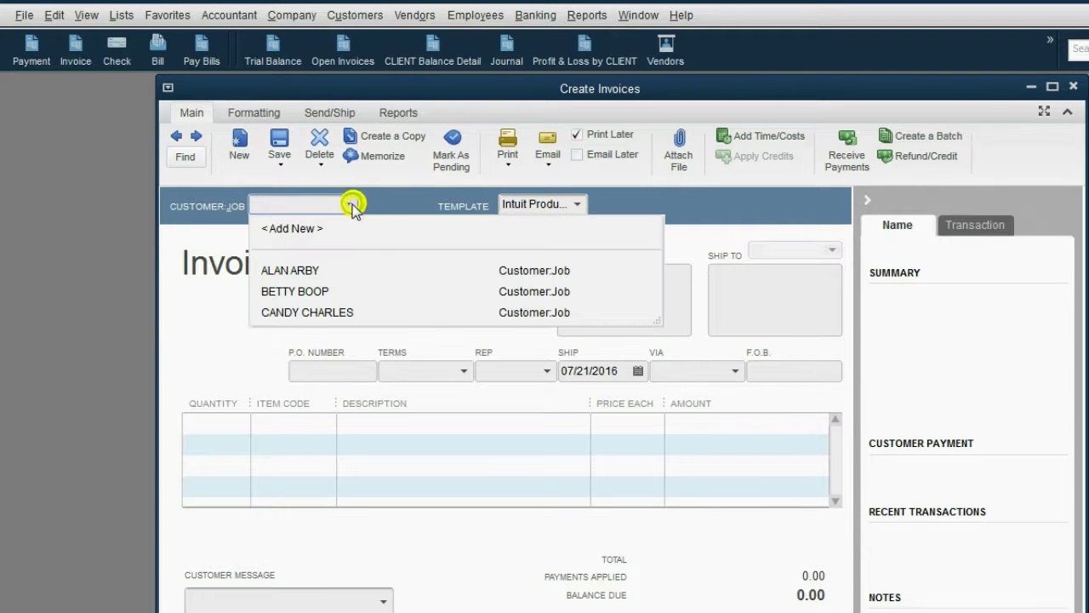
click(330, 271)
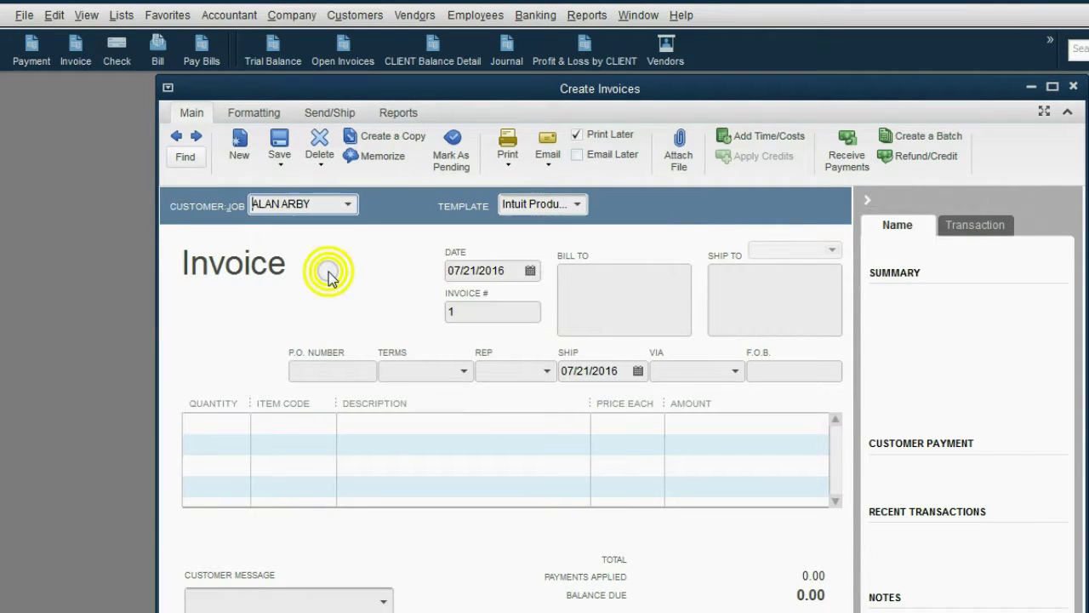
click(530, 271)
click(593, 302)
click(593, 302)
click(594, 301)
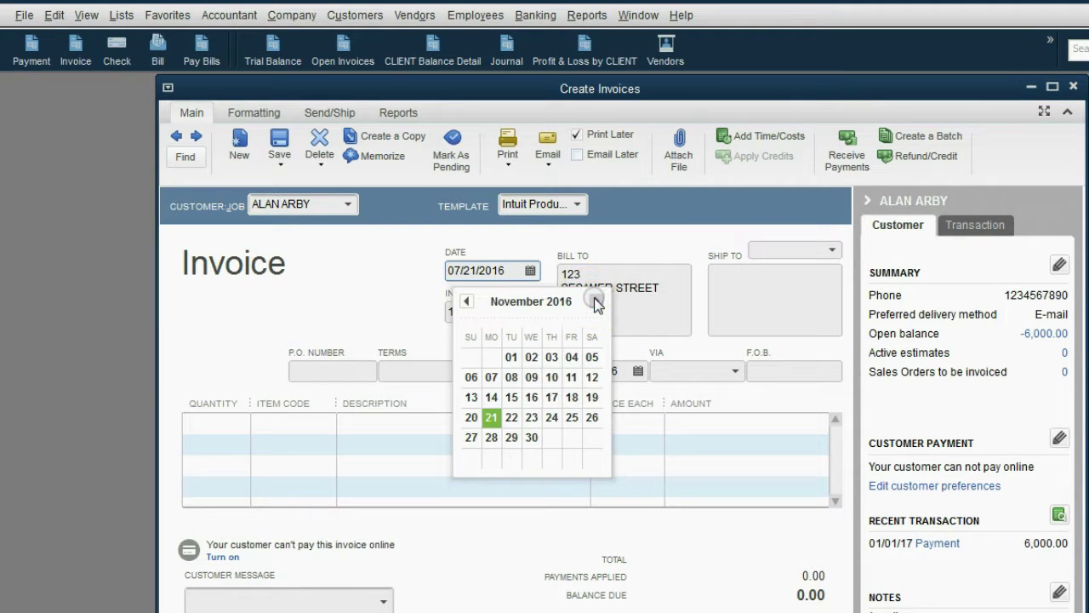
click(593, 301)
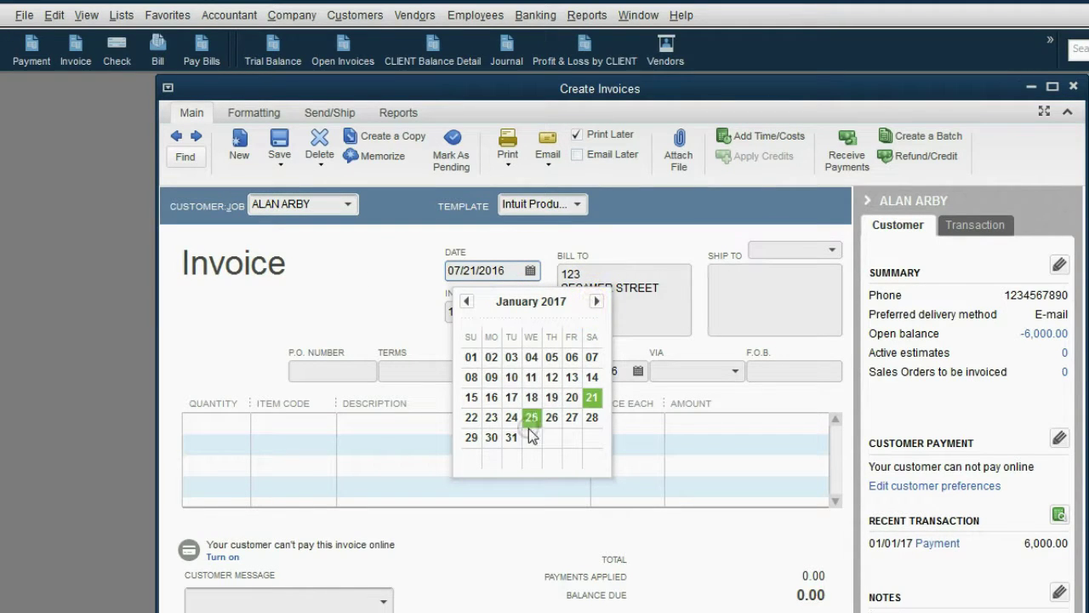
click(514, 438)
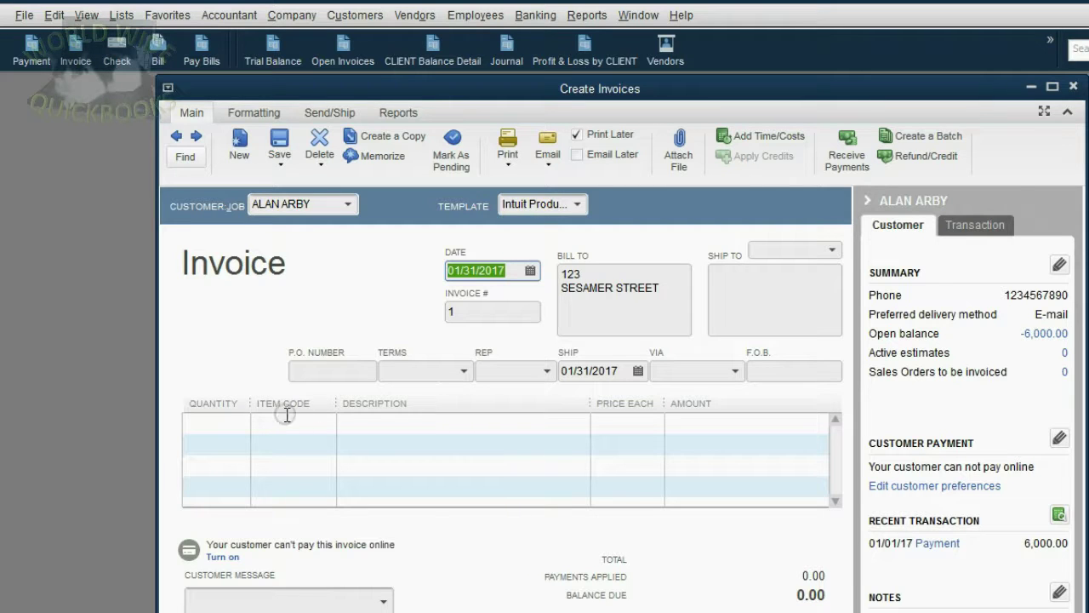
Step: Add a FEES EARNED line for 1,000.00
click(283, 419)
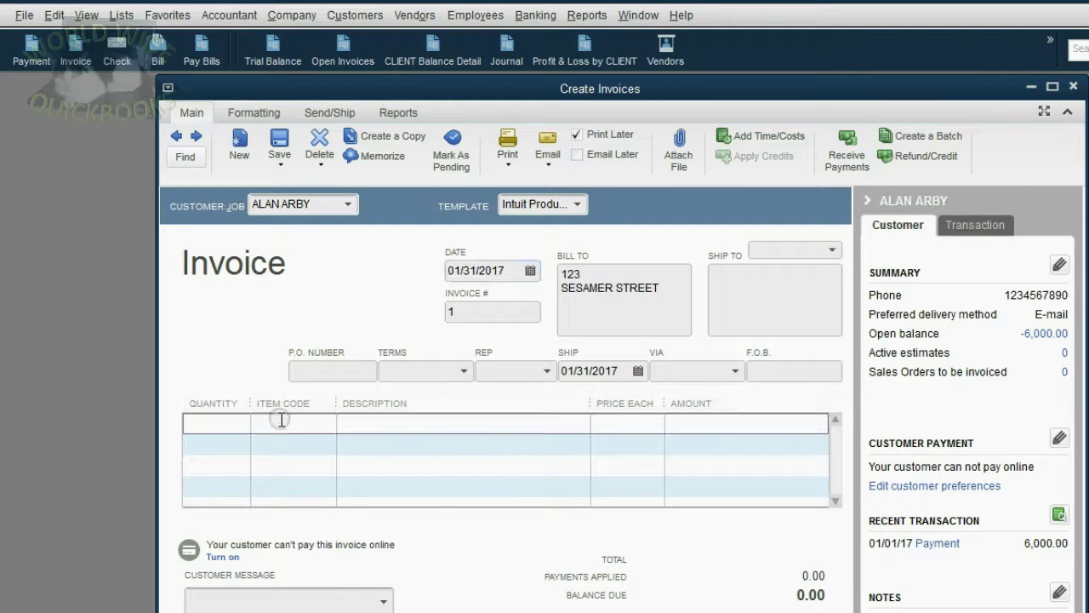
click(325, 422)
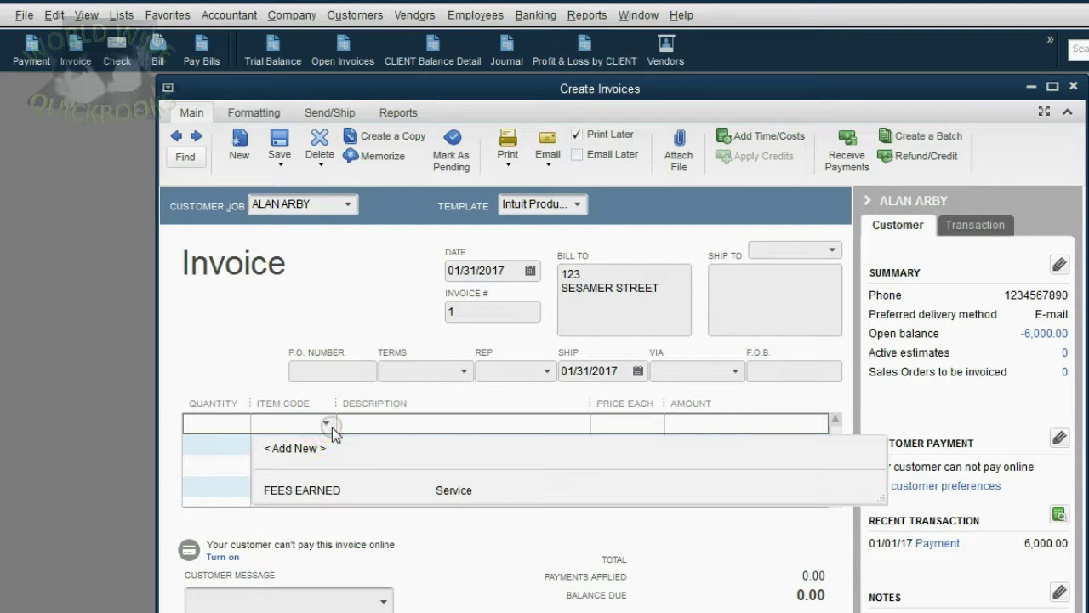
click(332, 492)
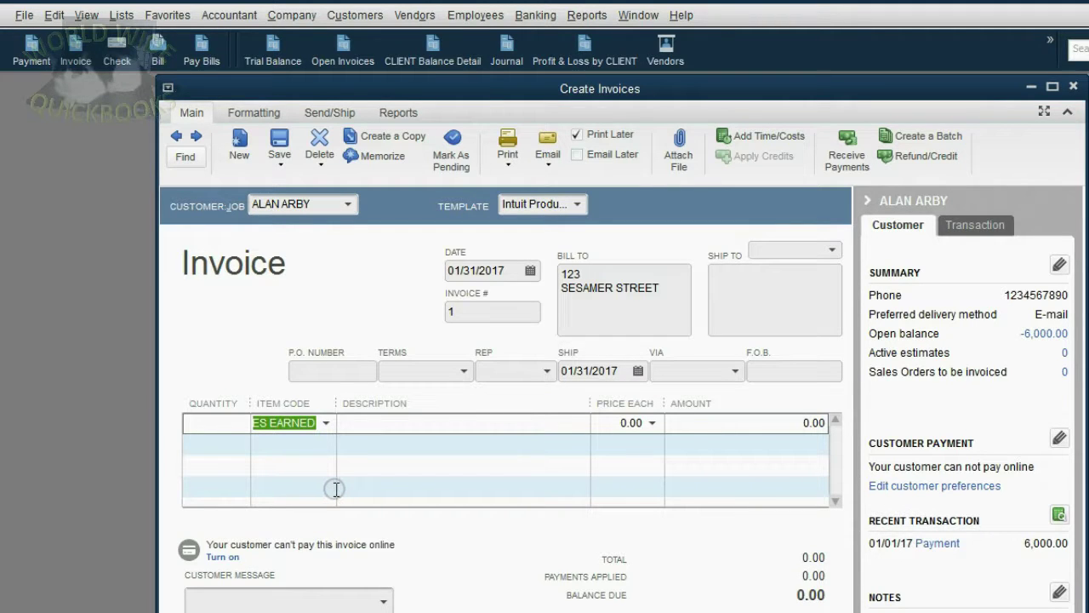
click(741, 422)
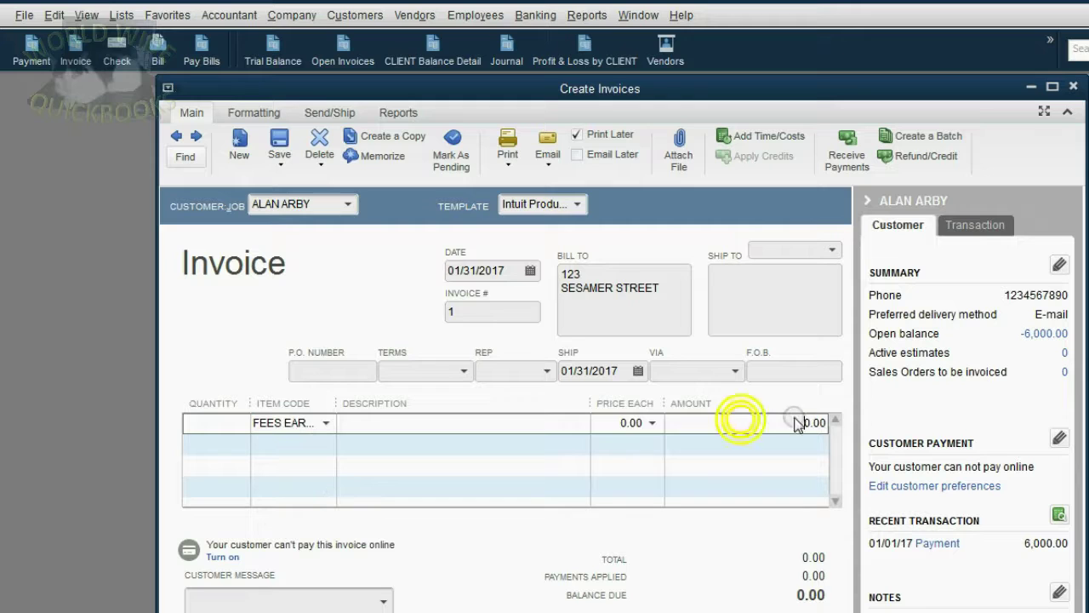
text(1,00)
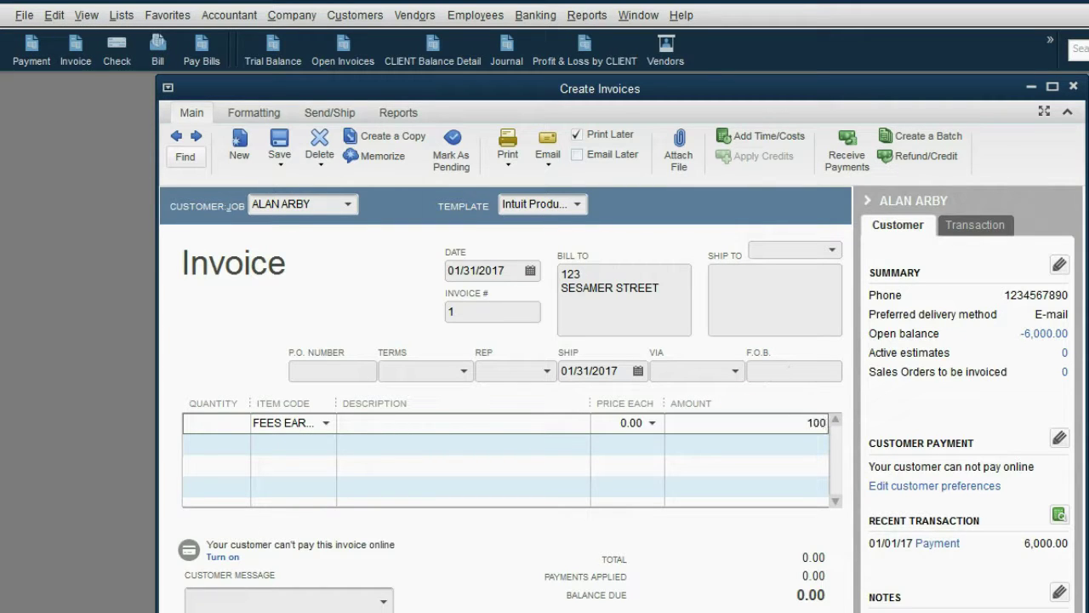
text(0)
key(Tab)
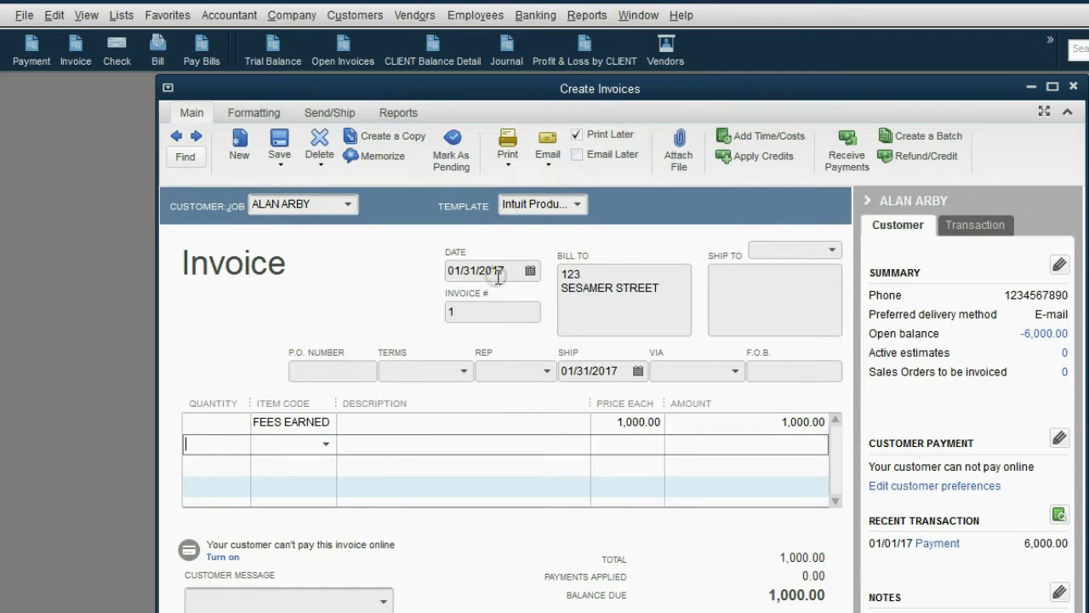
click(498, 272)
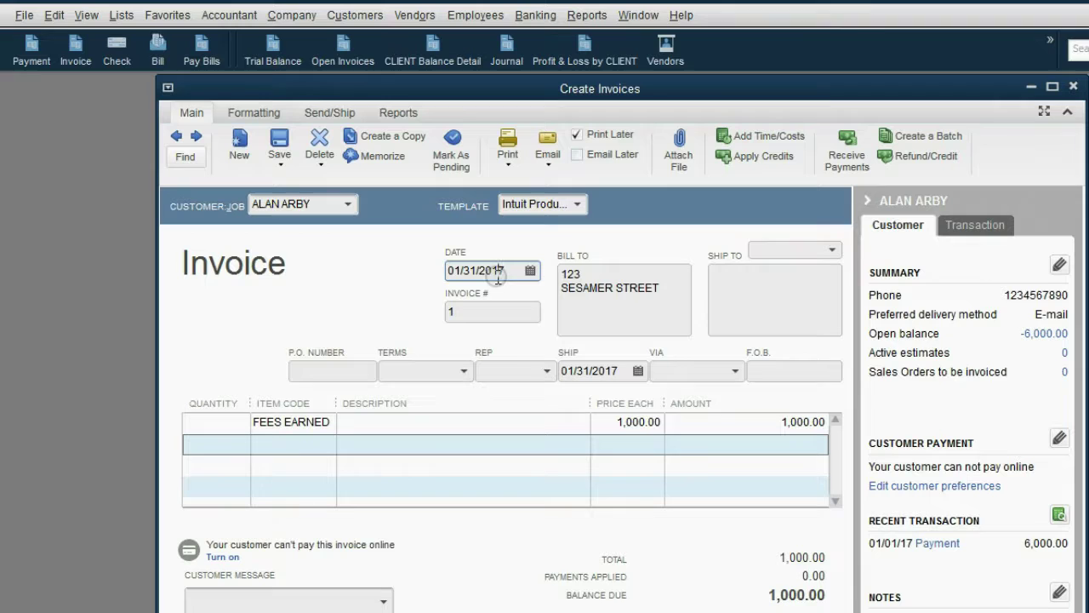
Step: Save the invoice, suppressing future credit prompts, and apply 1,000.00 of available retainer credit
click(601, 609)
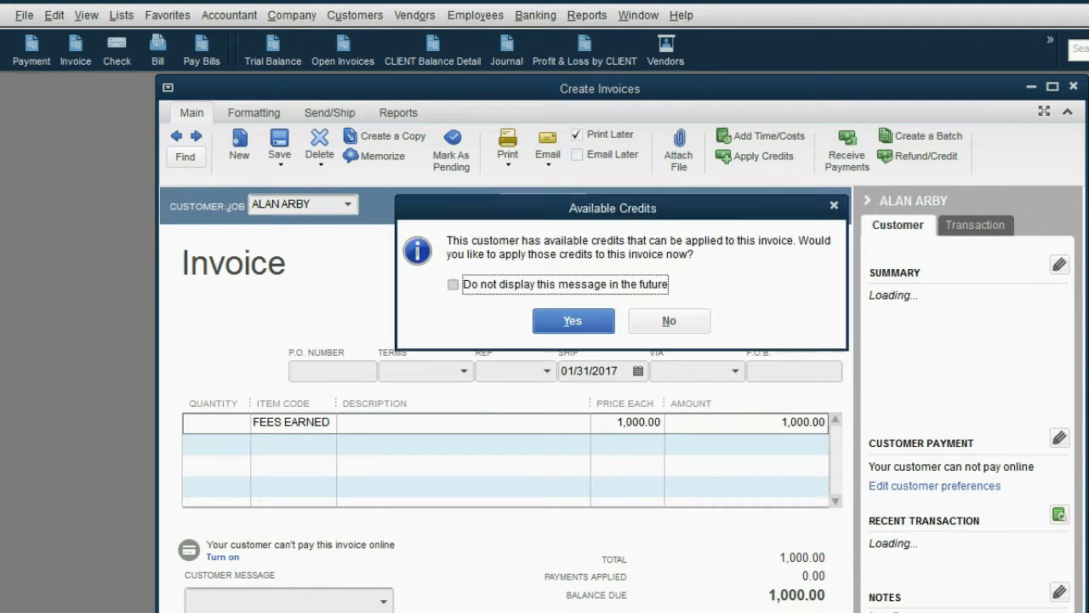
click(577, 288)
click(572, 322)
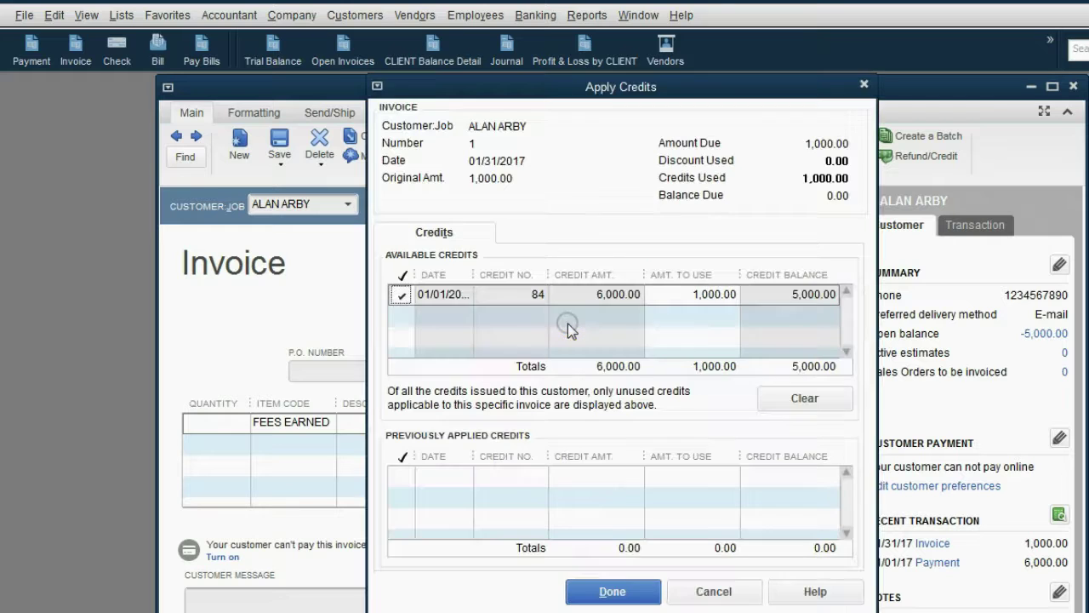
click(700, 591)
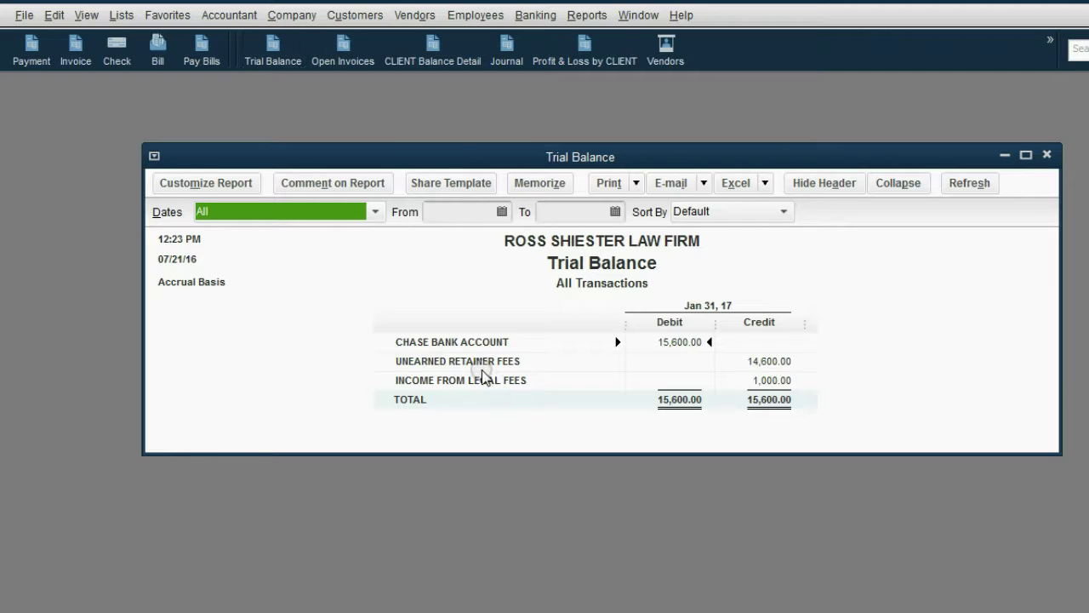
Step: Review the 14,600.00 unearned retainer and 1,000.00 legal-fee balances, then close the Trial Balance
click(762, 365)
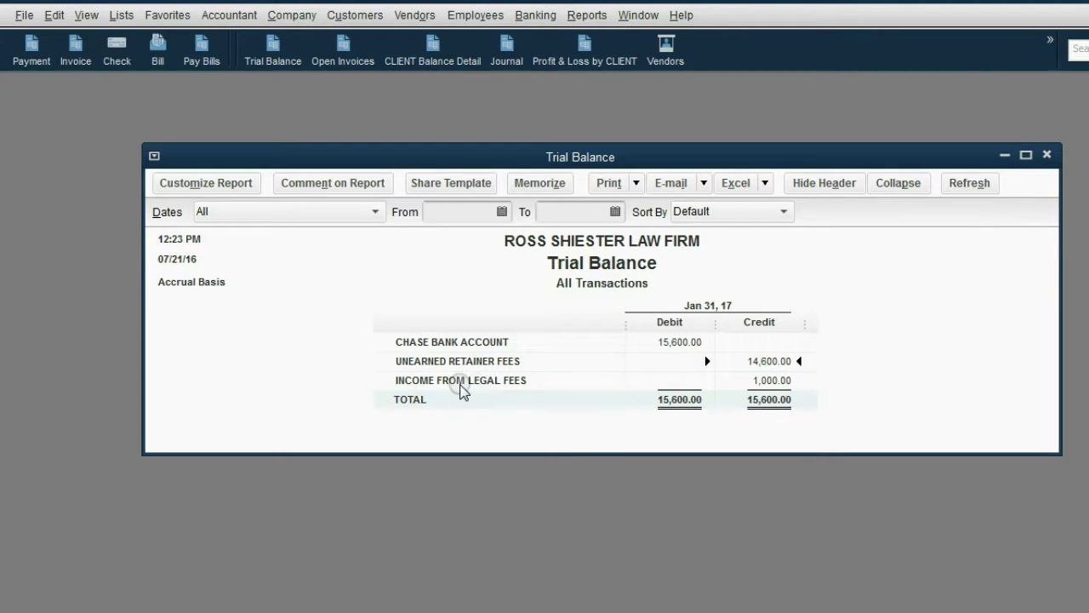
click(459, 388)
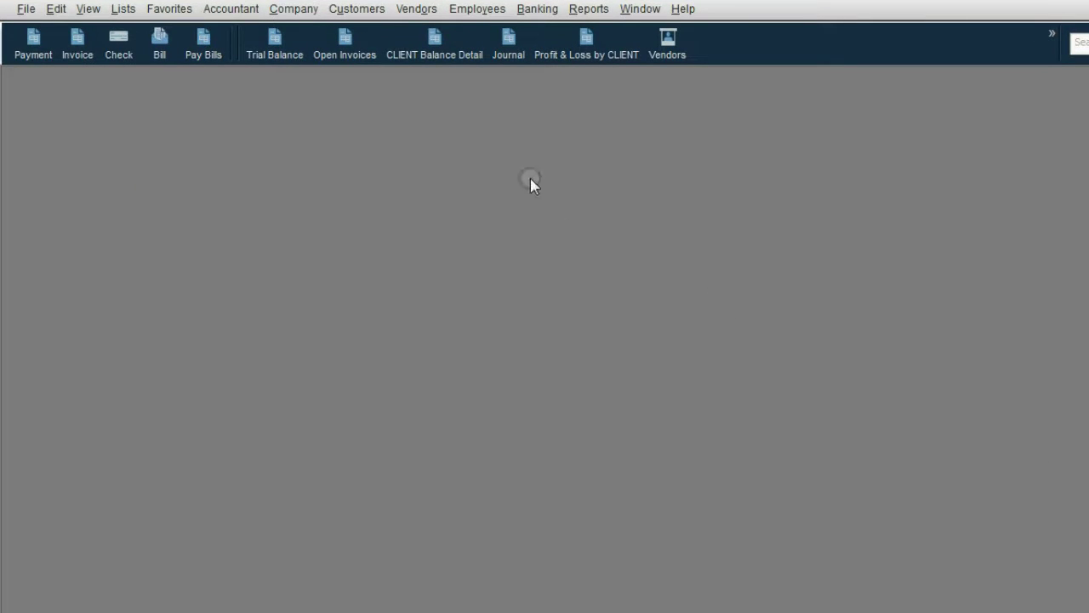
click(430, 51)
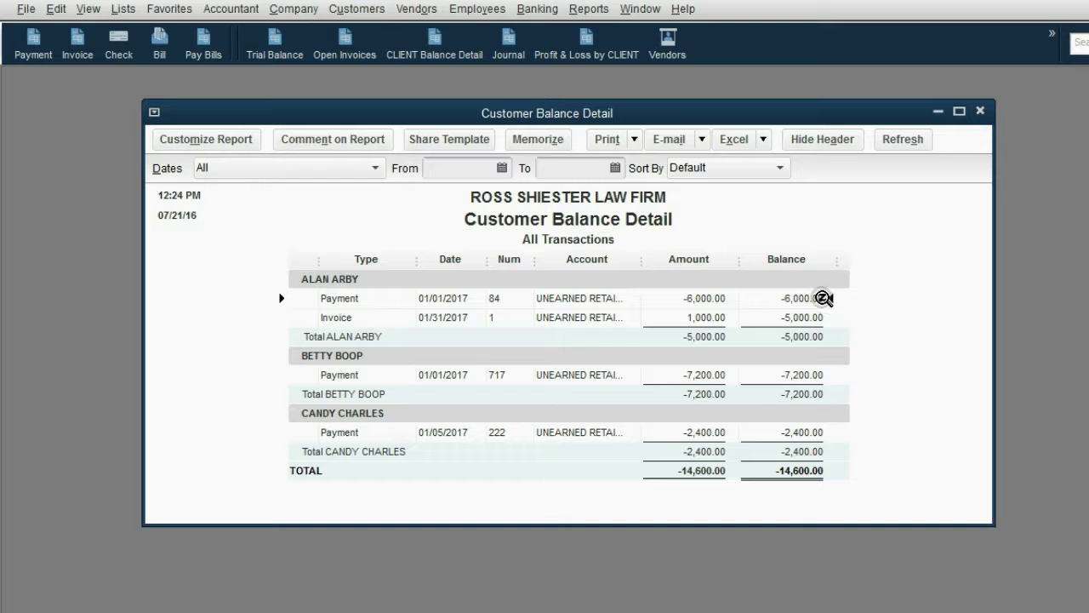
double_click(464, 300)
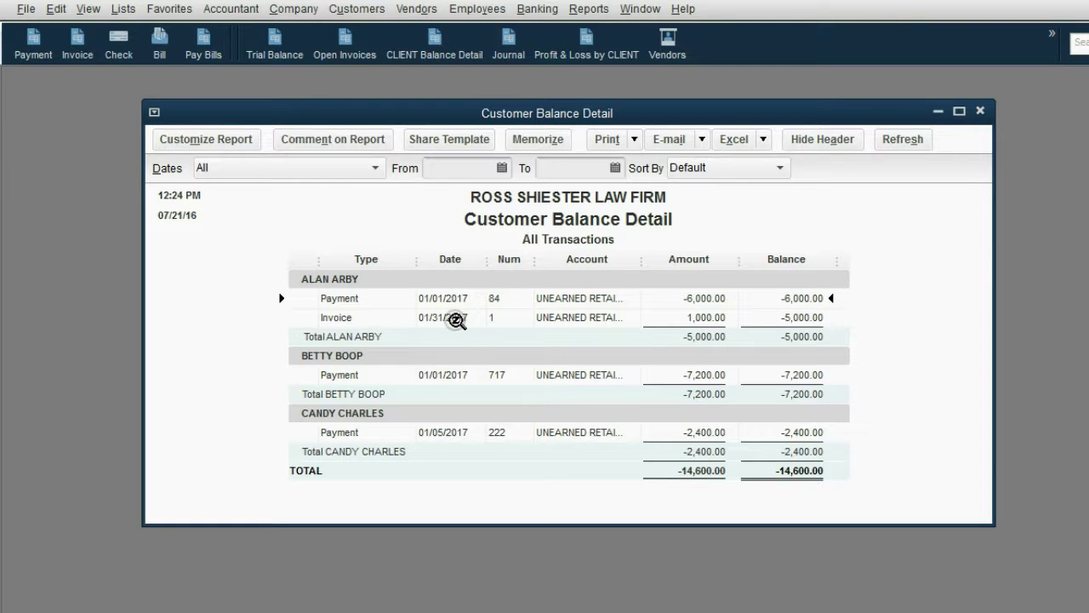
click(456, 320)
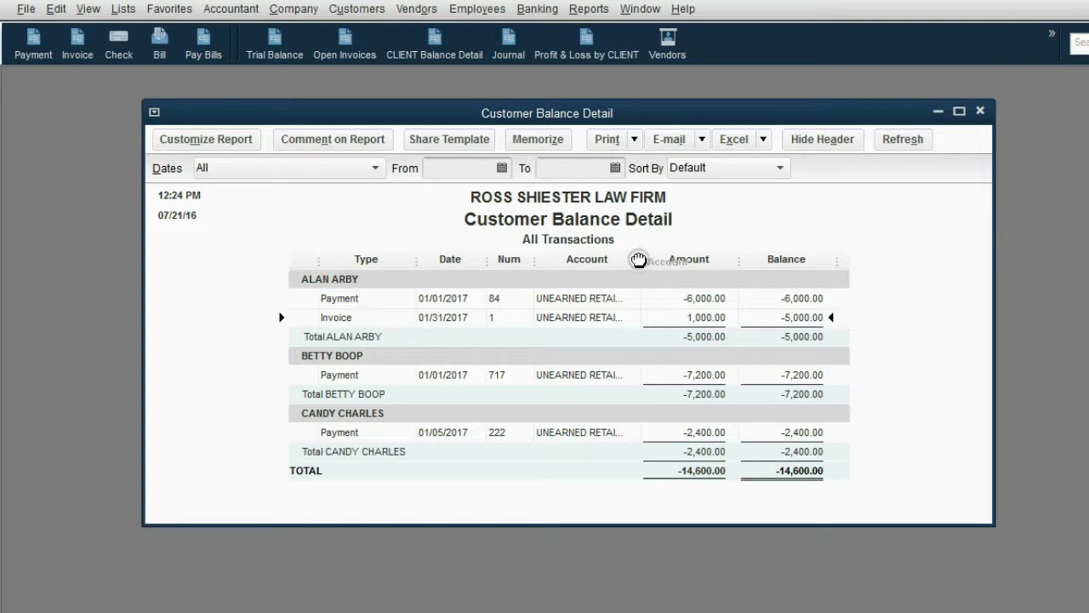
drag(638, 258, 656, 258)
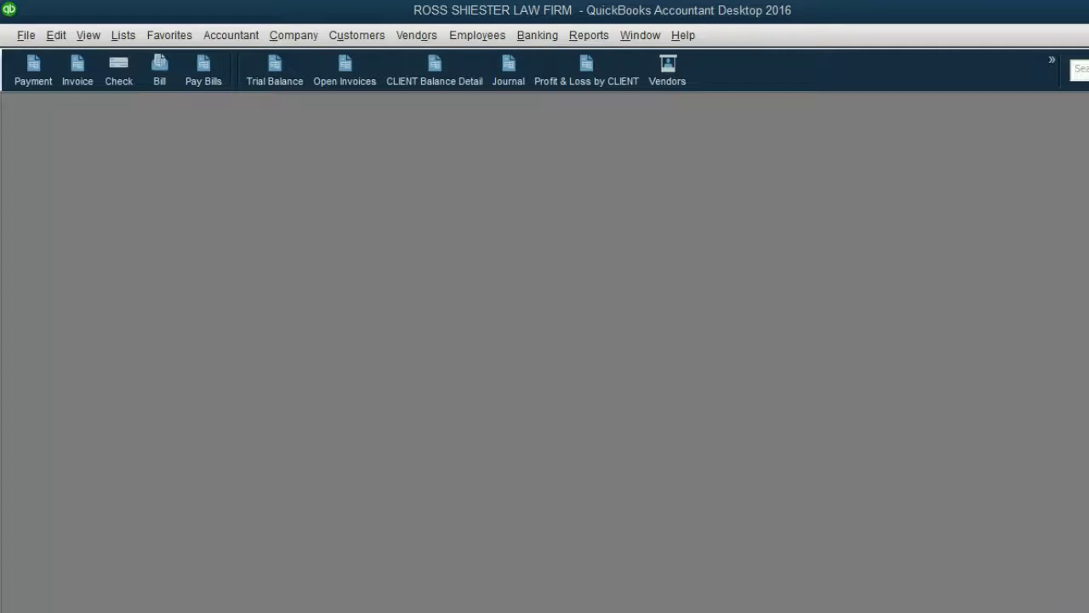
Step: Start a new invoice for the second client
click(79, 79)
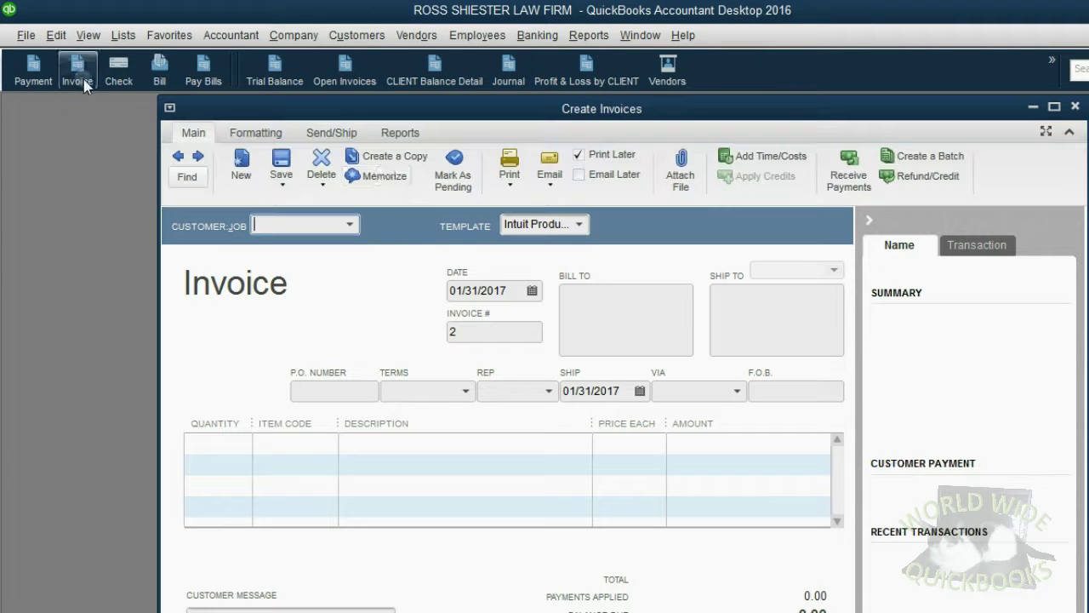
drag(356, 111, 334, 104)
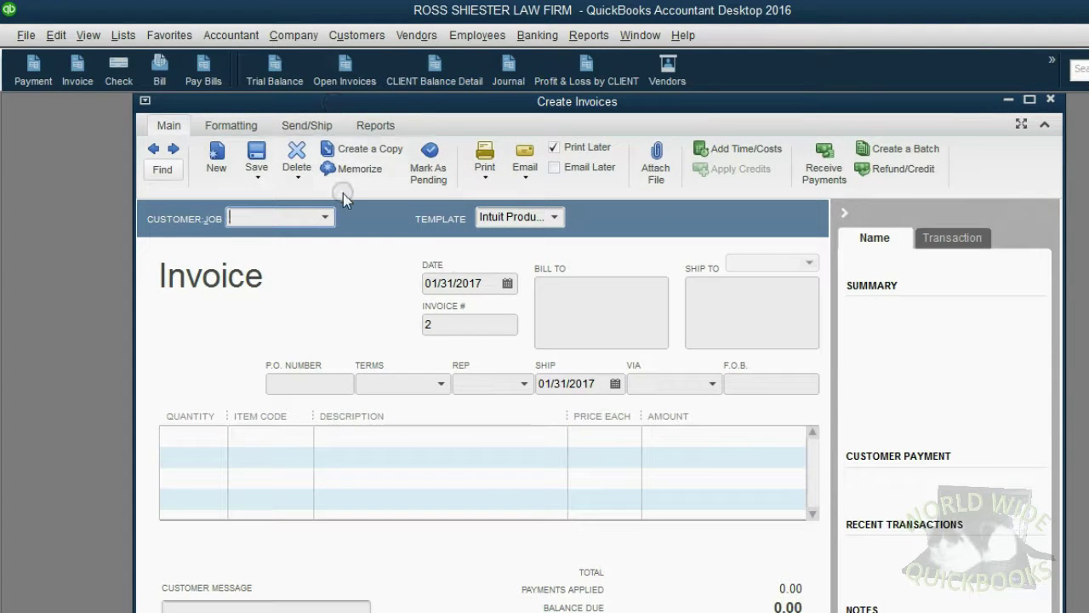
click(324, 217)
click(313, 304)
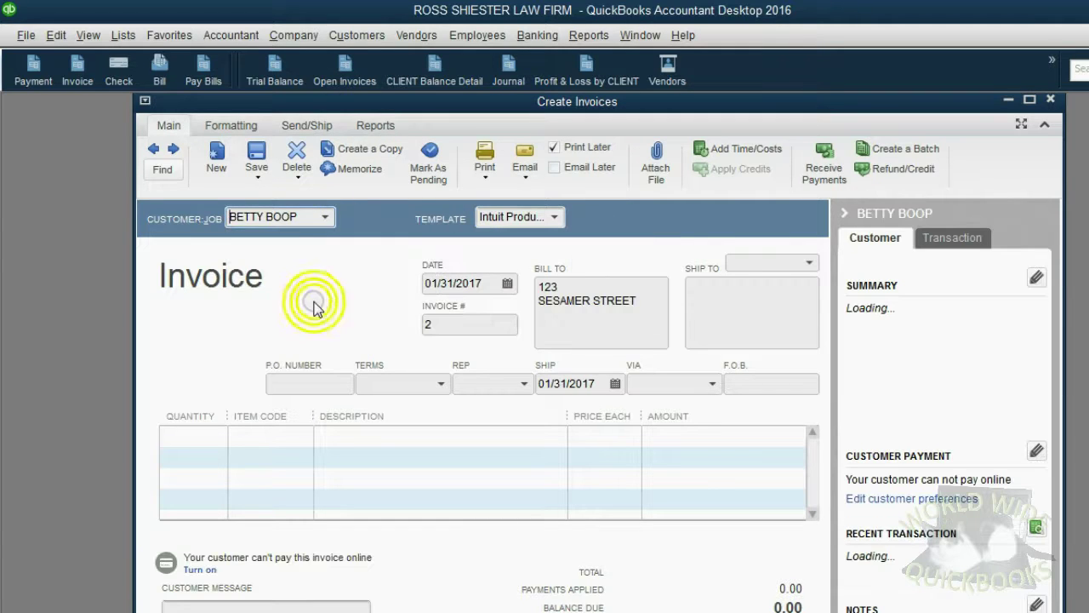
click(491, 284)
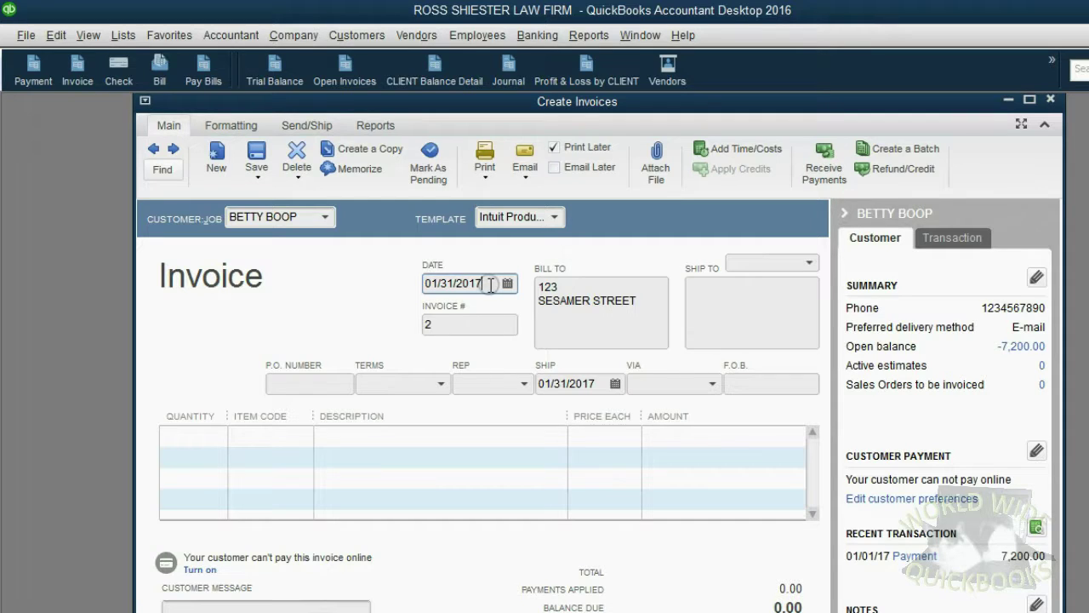
Step: Add a FEES EARNED line of 1,200.00
click(294, 437)
click(304, 504)
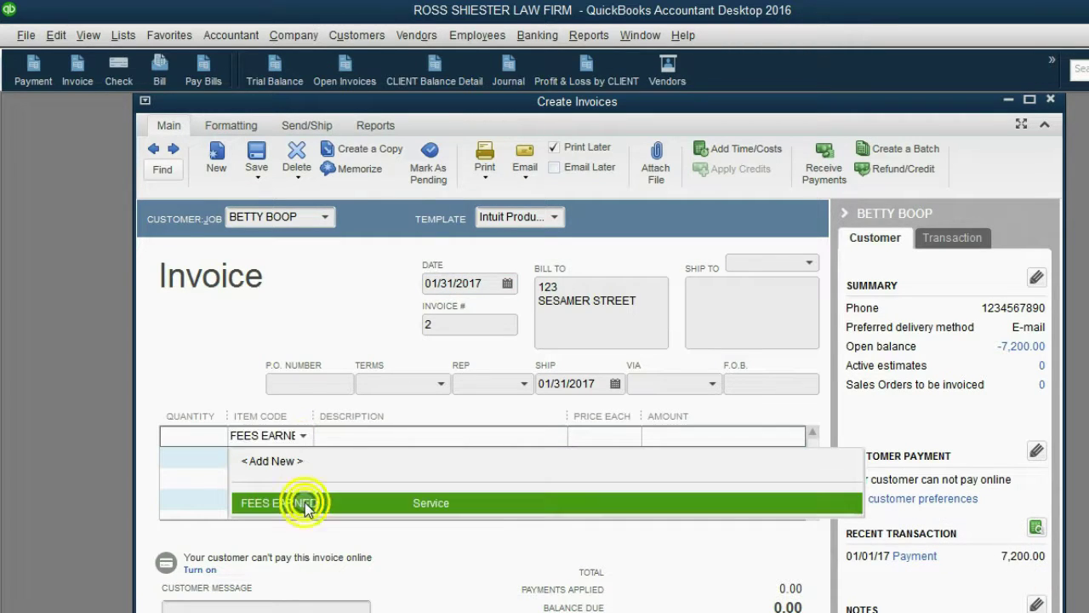
click(741, 437)
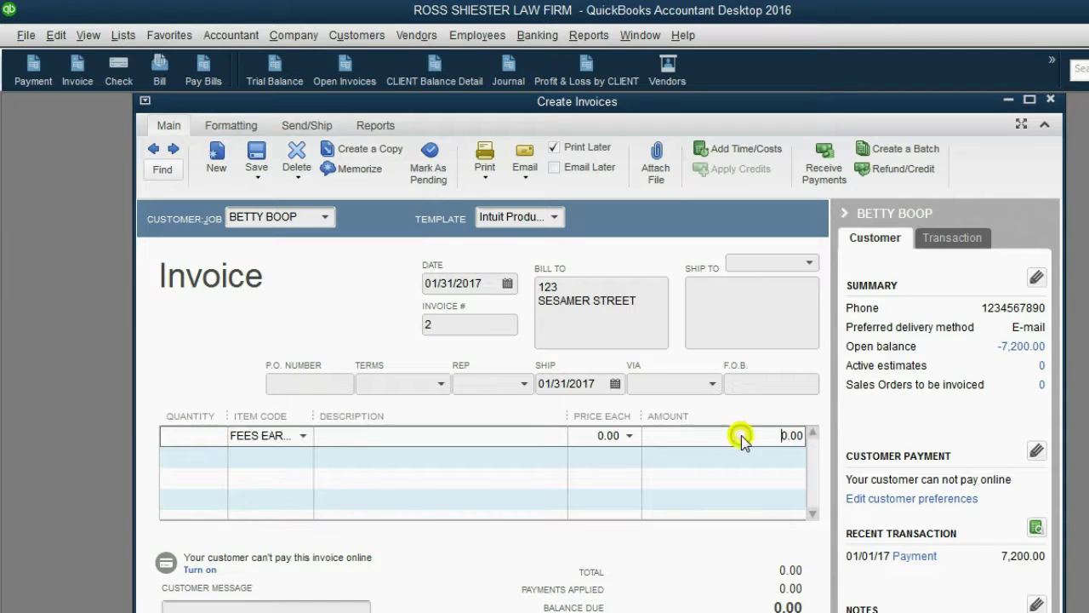
double_click(793, 435)
text(12)
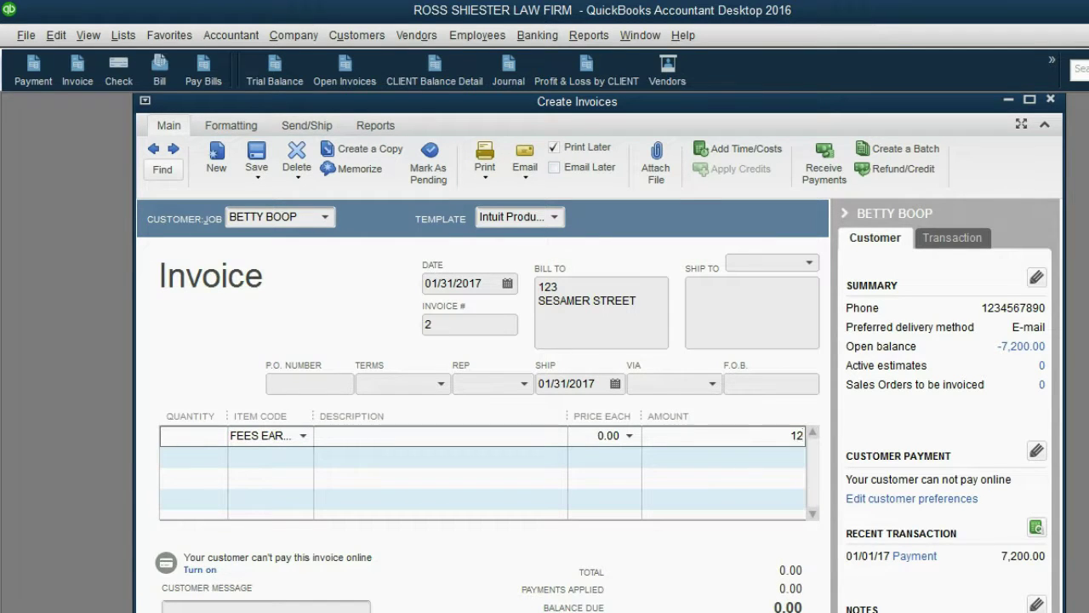
text(00)
key(Tab)
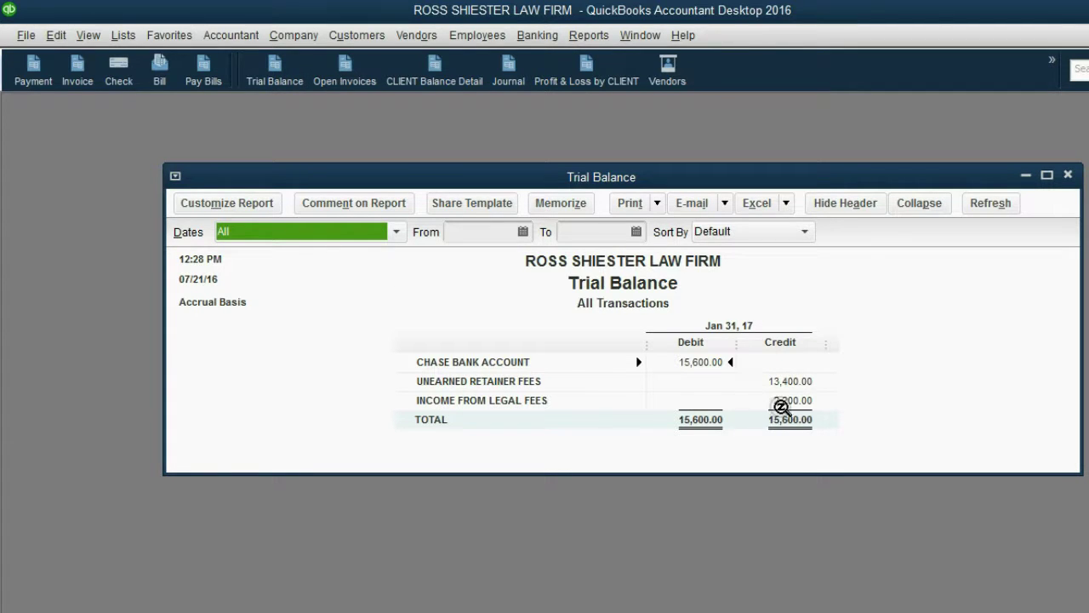
click(787, 402)
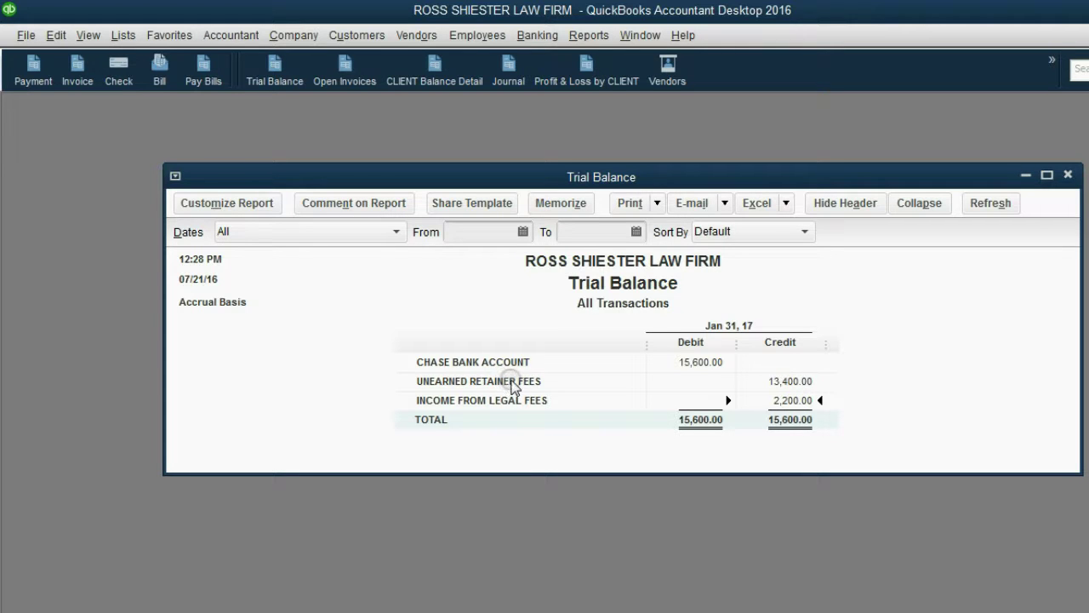
click(778, 381)
click(796, 400)
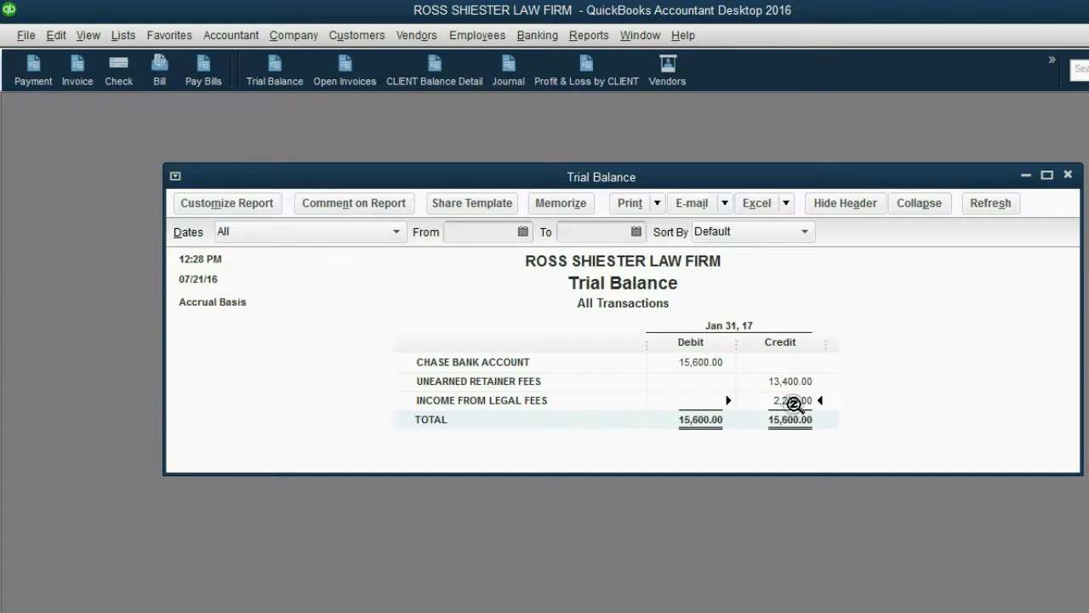
double_click(793, 400)
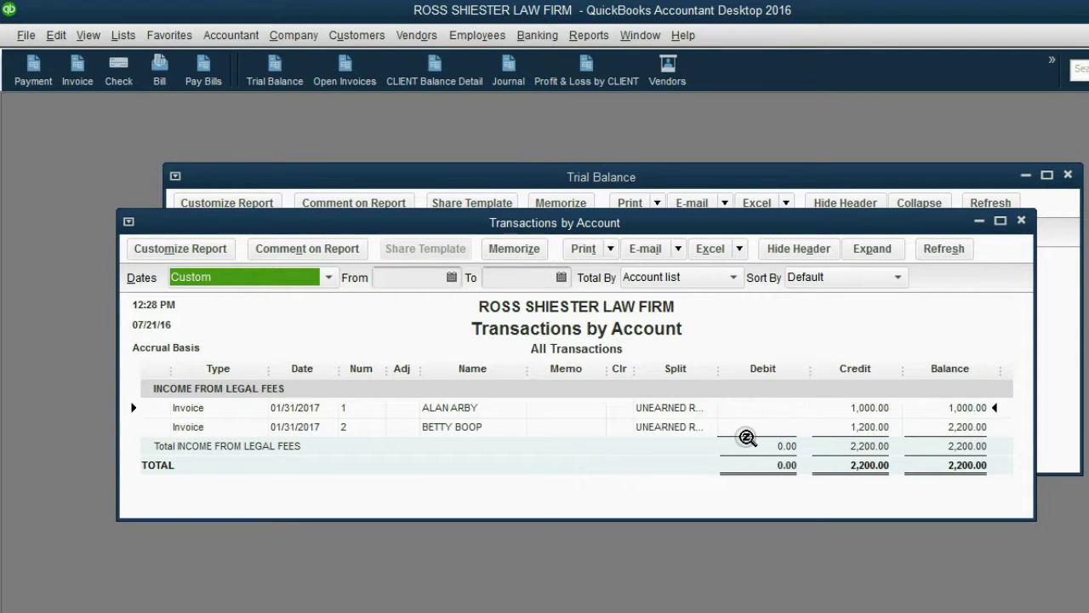
click(1022, 219)
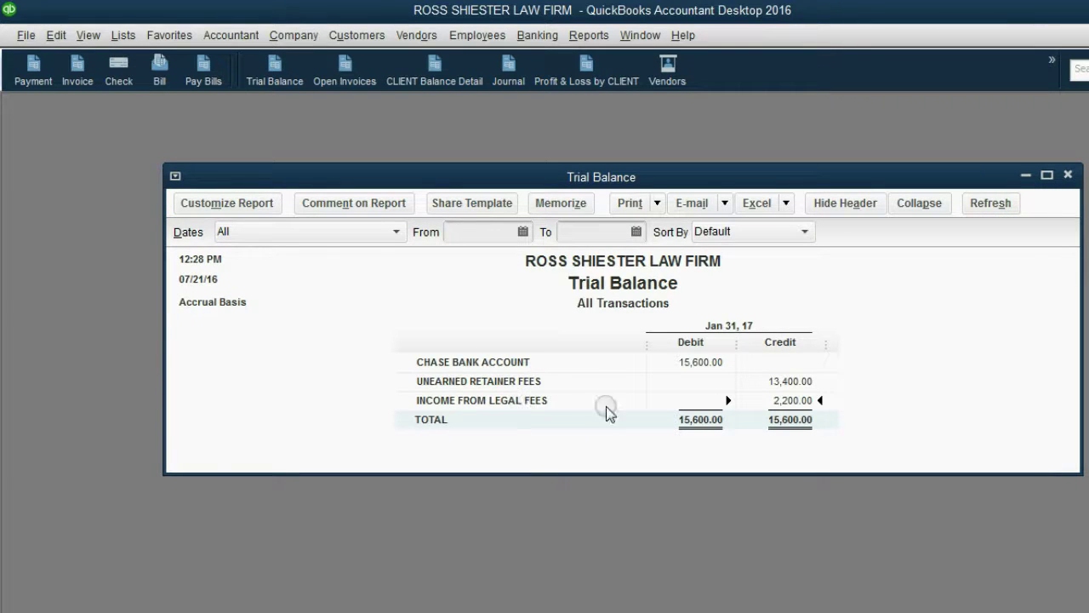
double_click(798, 400)
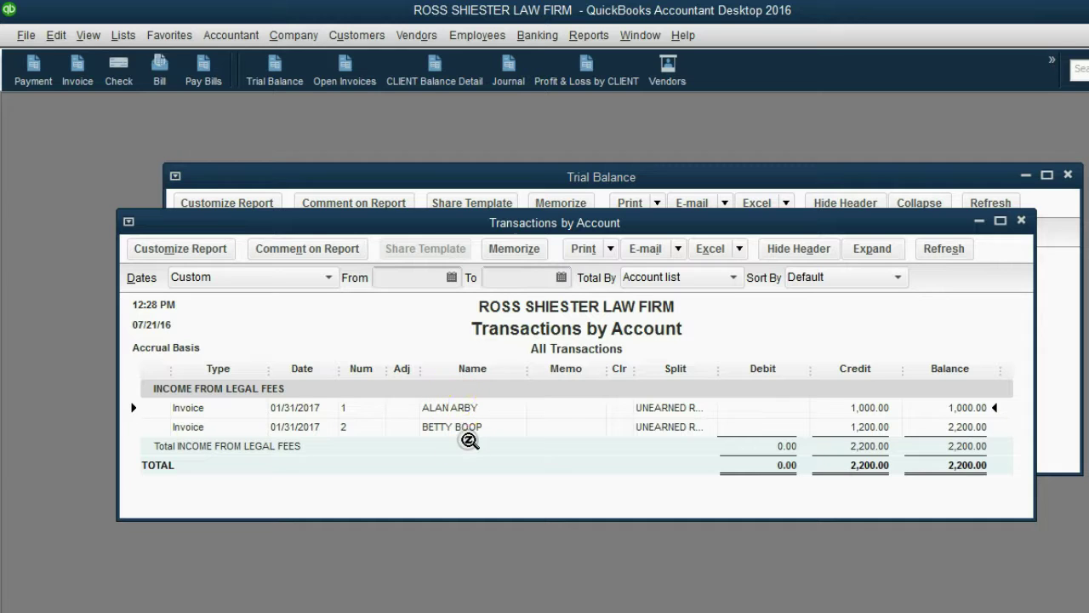
click(1021, 221)
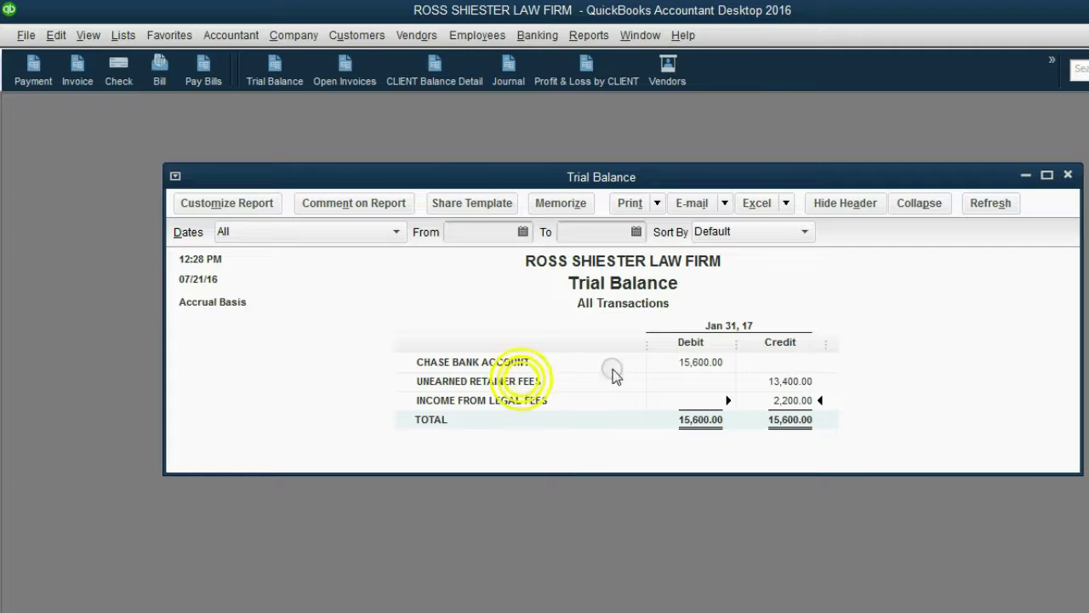
Step: Drill into the Unearned Retainer Fees transactions and step through its rows to the TOTAL
double_click(805, 382)
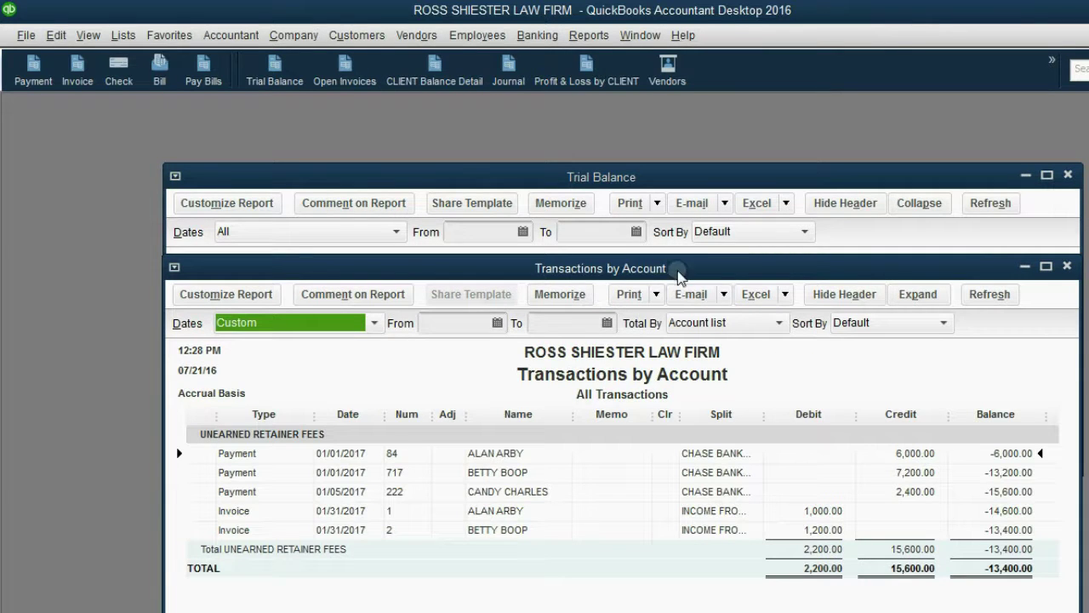
mouse_move(679, 267)
mouse_down()
mouse_move(629, 163)
mouse_move(638, 152)
mouse_up()
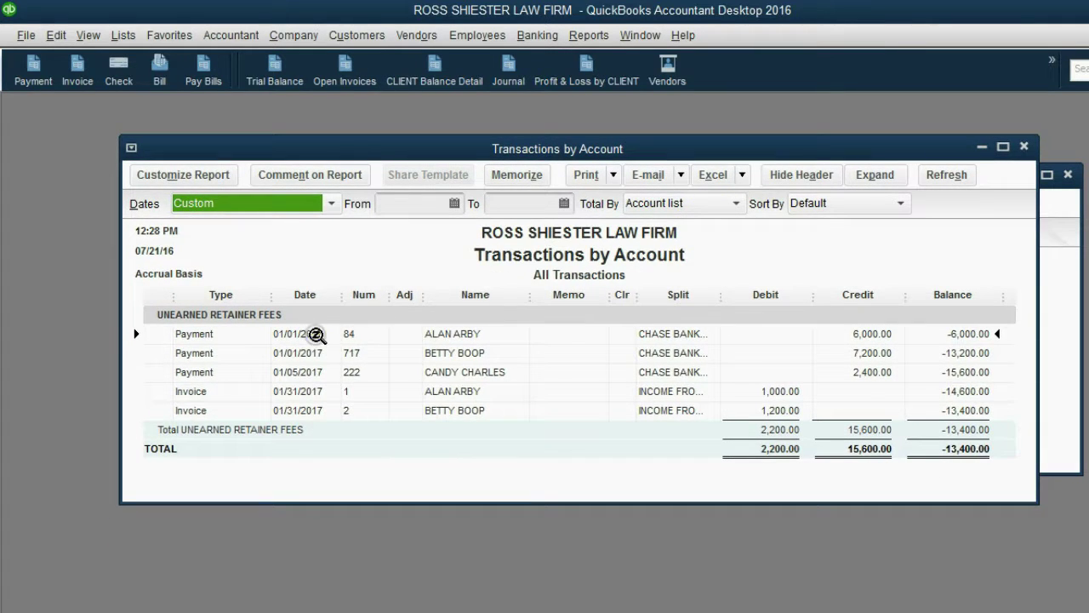
click(316, 355)
click(314, 372)
click(315, 392)
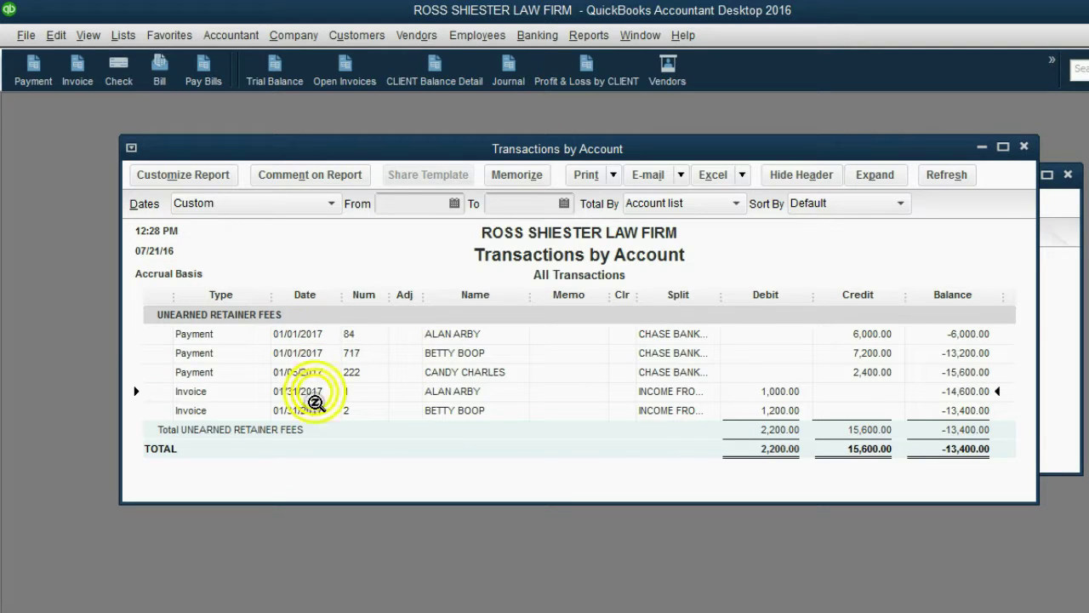
click(974, 451)
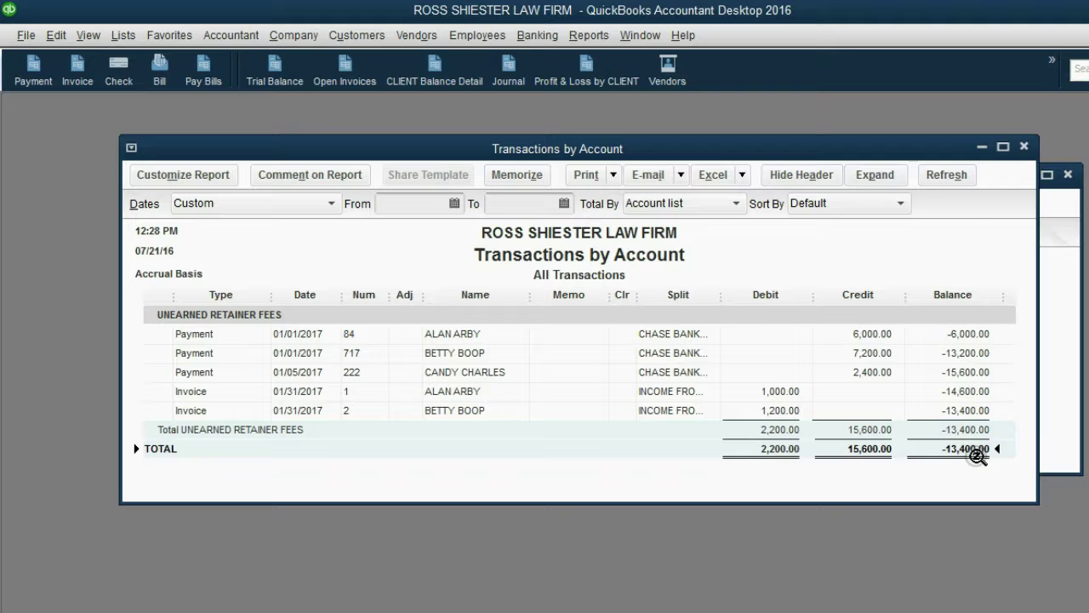
Step: Point out the three clients' retainer payments and the first invoice, then close the report
click(682, 336)
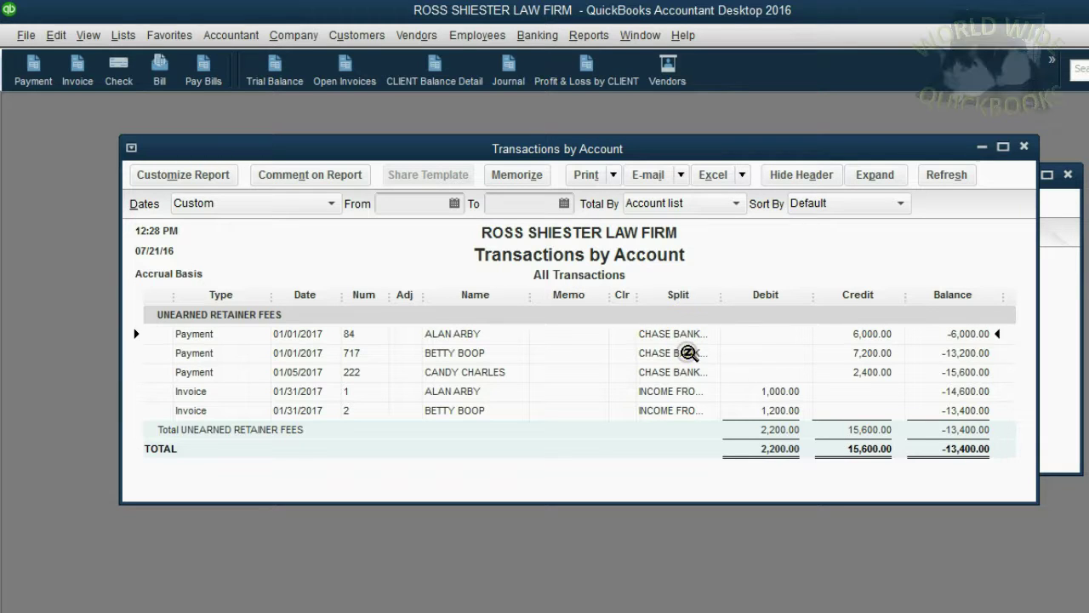
click(687, 354)
click(688, 373)
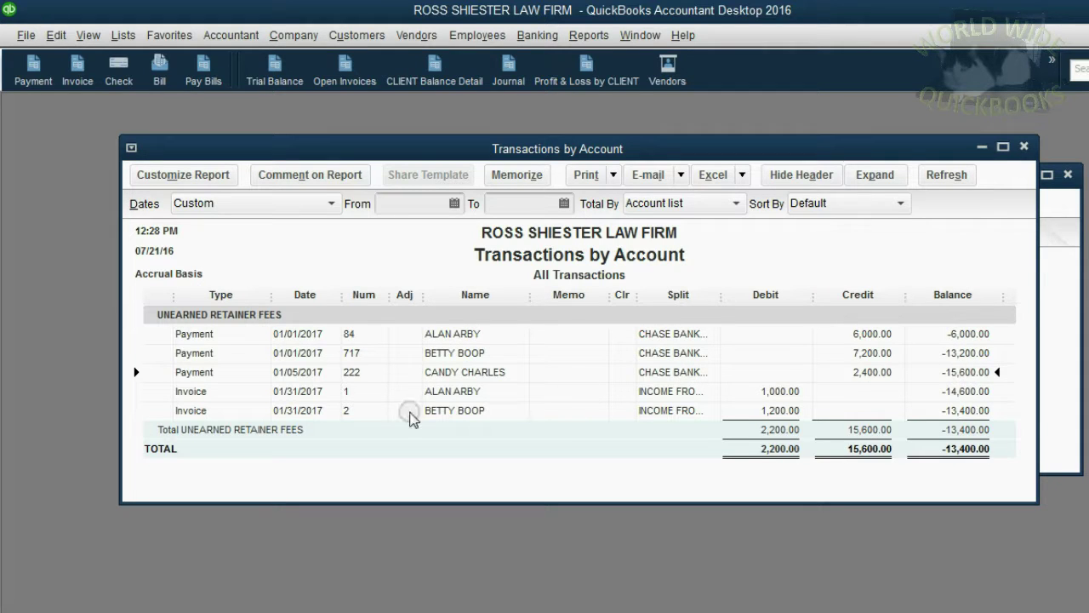
click(343, 394)
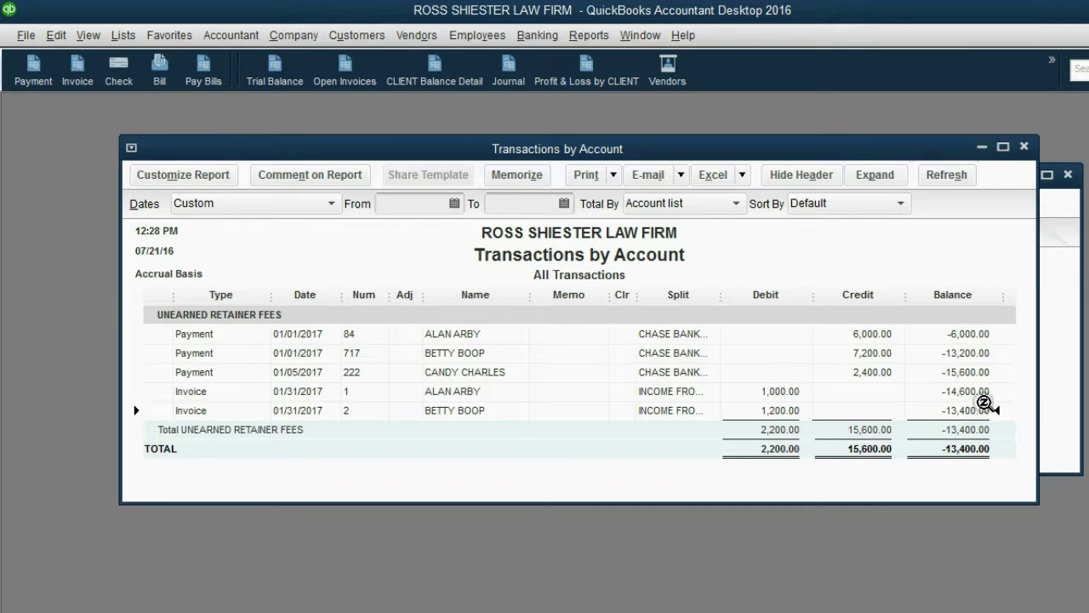
click(1023, 147)
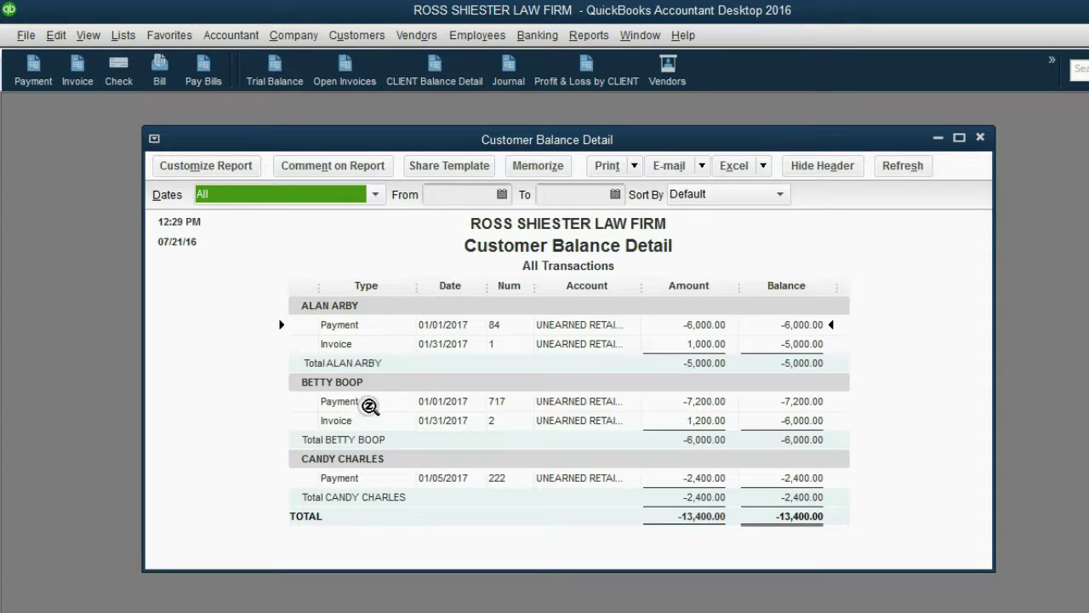
Step: Review the second client's 1,200.00 invoice and resulting balance in Customer Balance Detail
click(351, 390)
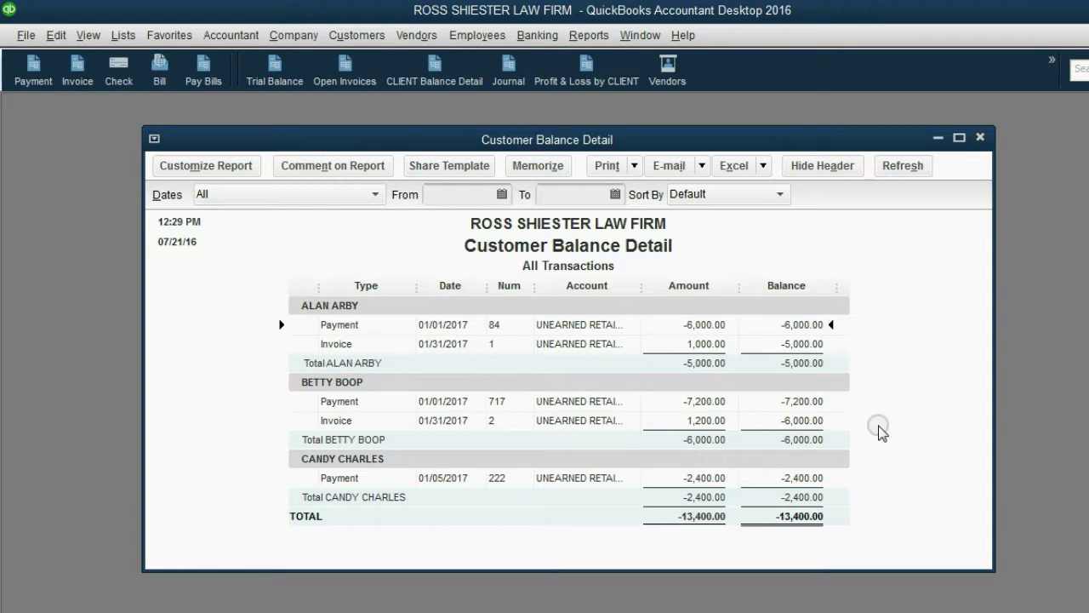
click(807, 423)
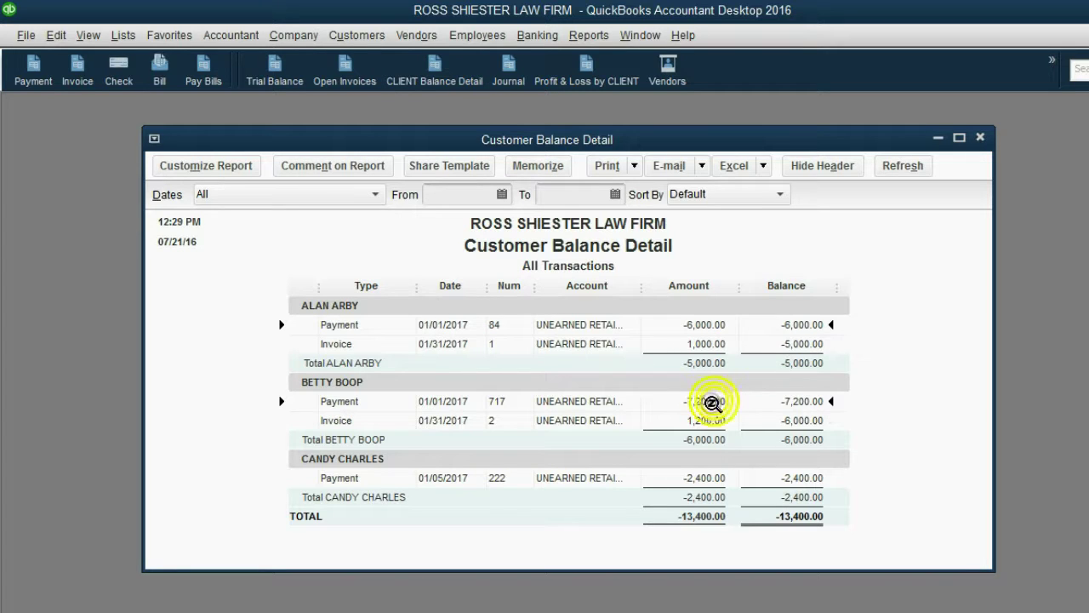
click(708, 421)
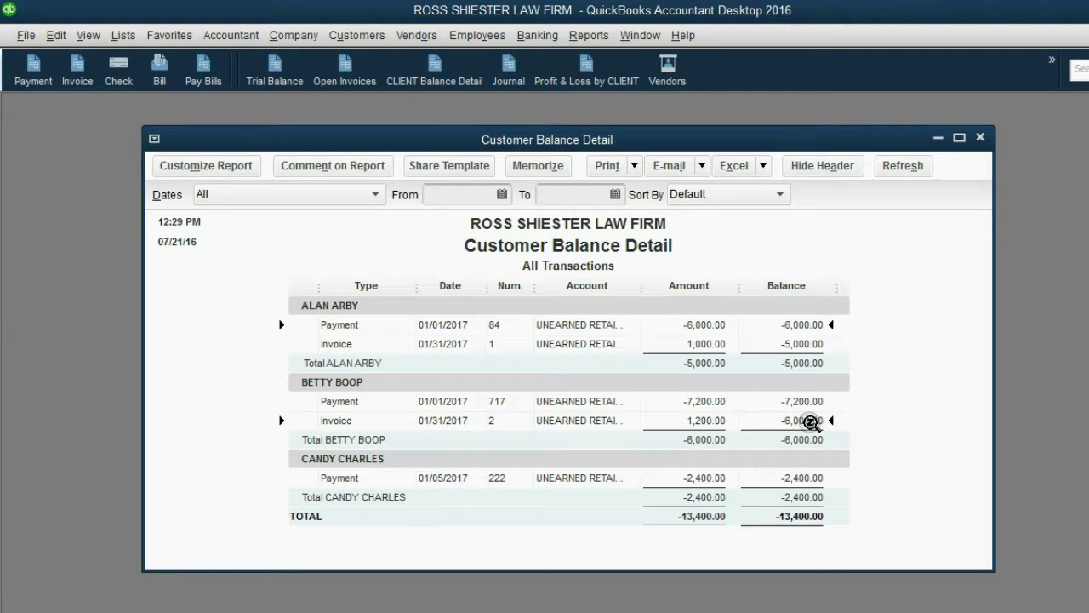
click(804, 399)
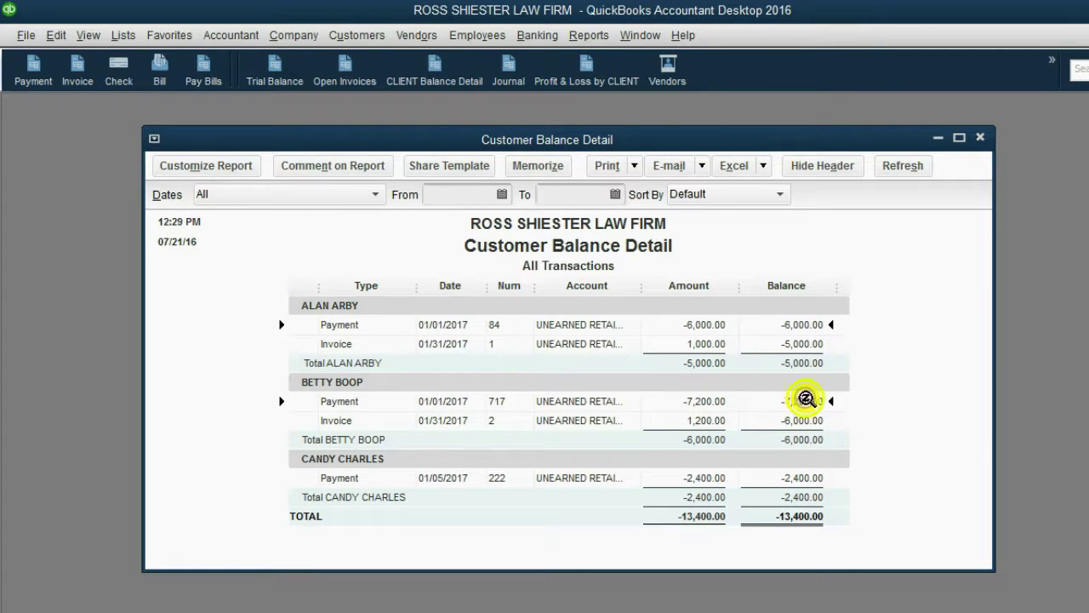
click(811, 420)
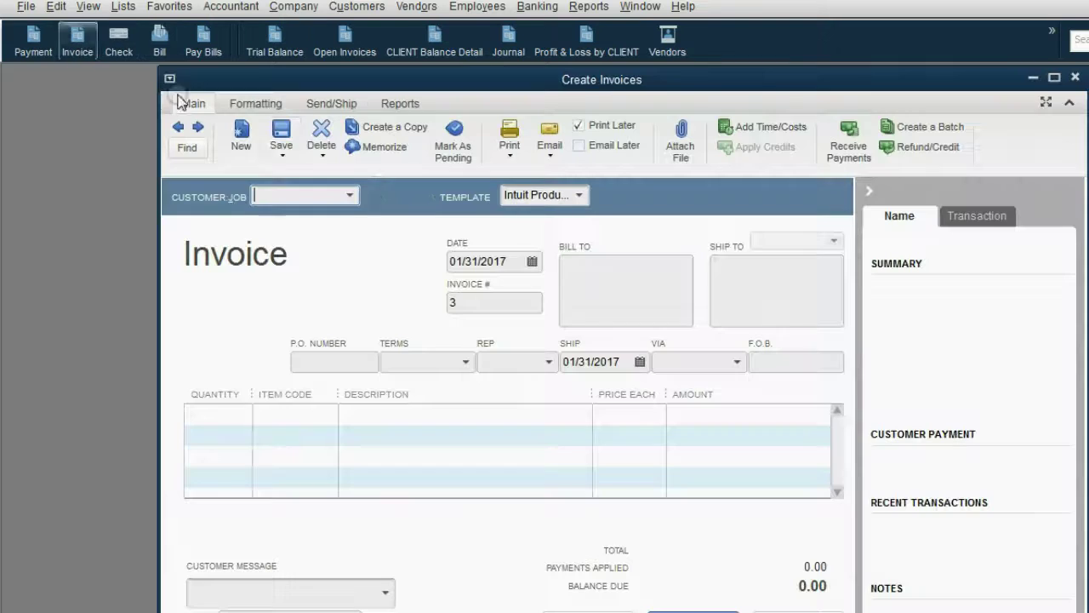
Step: Set the invoice date to 02/02/2017 and check the invoice number
click(531, 264)
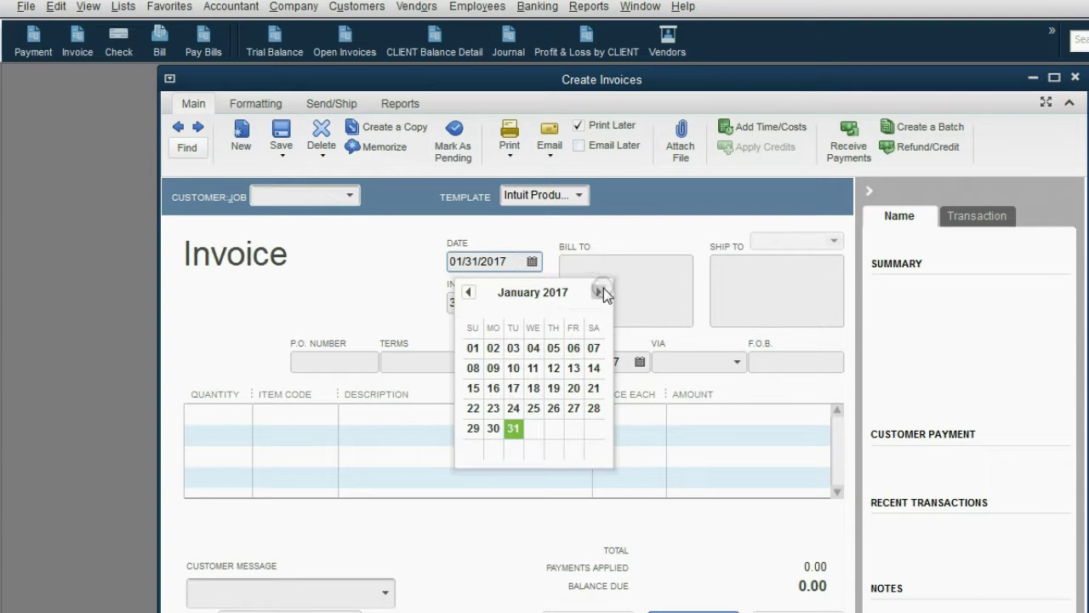
click(601, 292)
click(553, 347)
click(498, 304)
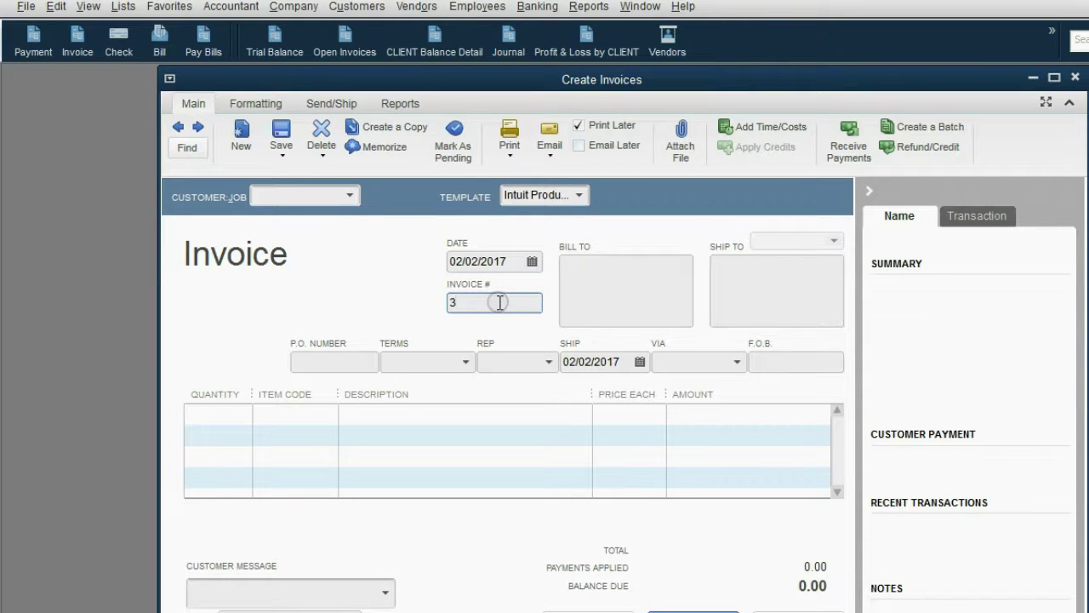
click(481, 300)
click(451, 304)
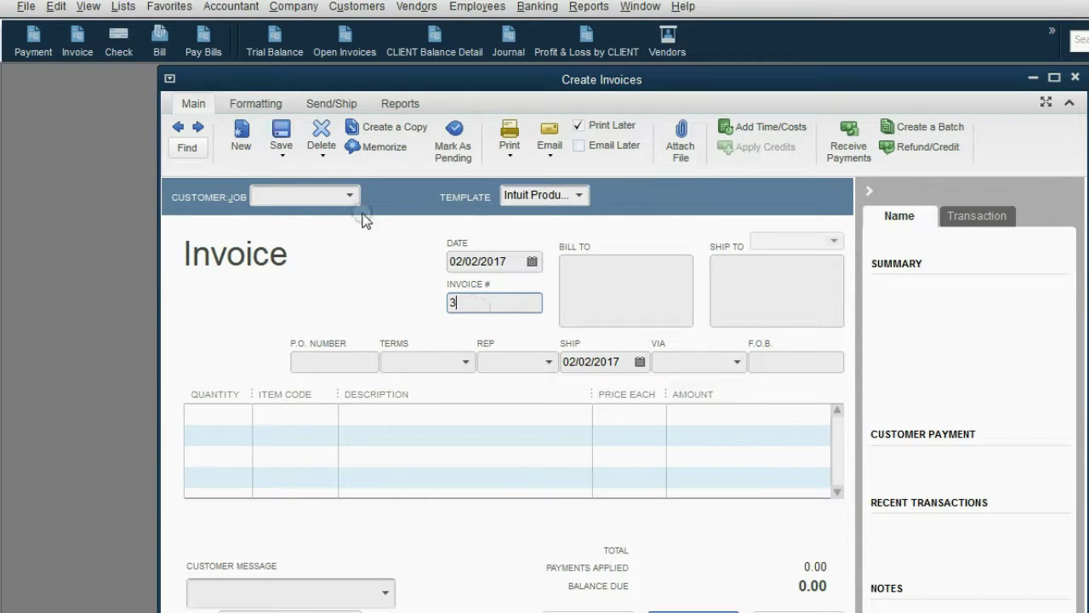
Step: Bill the third client a FEES EARNED line of 1,200.00
click(339, 197)
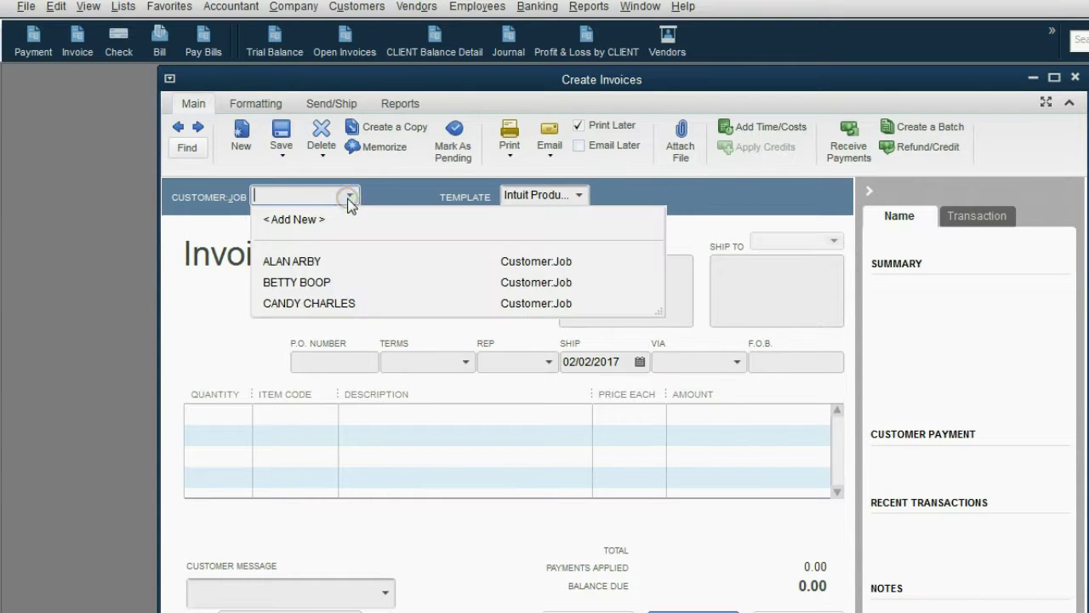
click(341, 304)
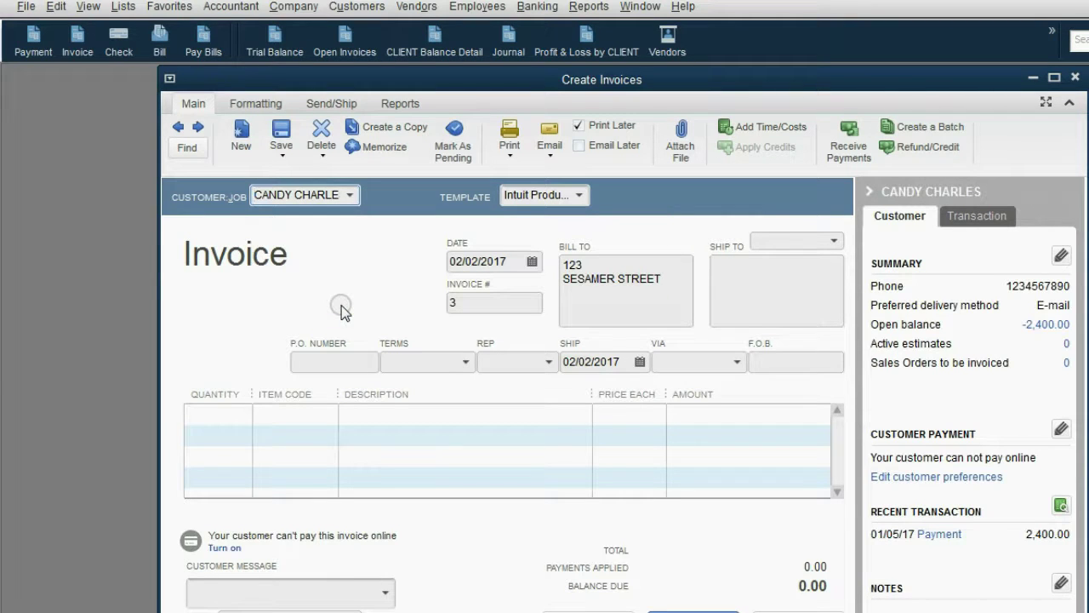
click(318, 417)
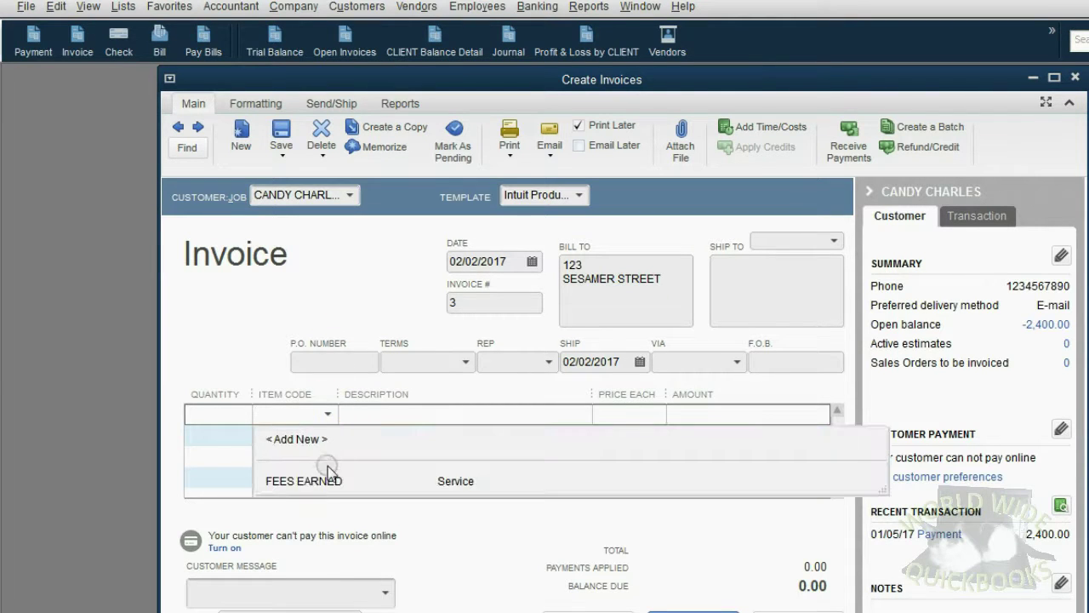
click(322, 478)
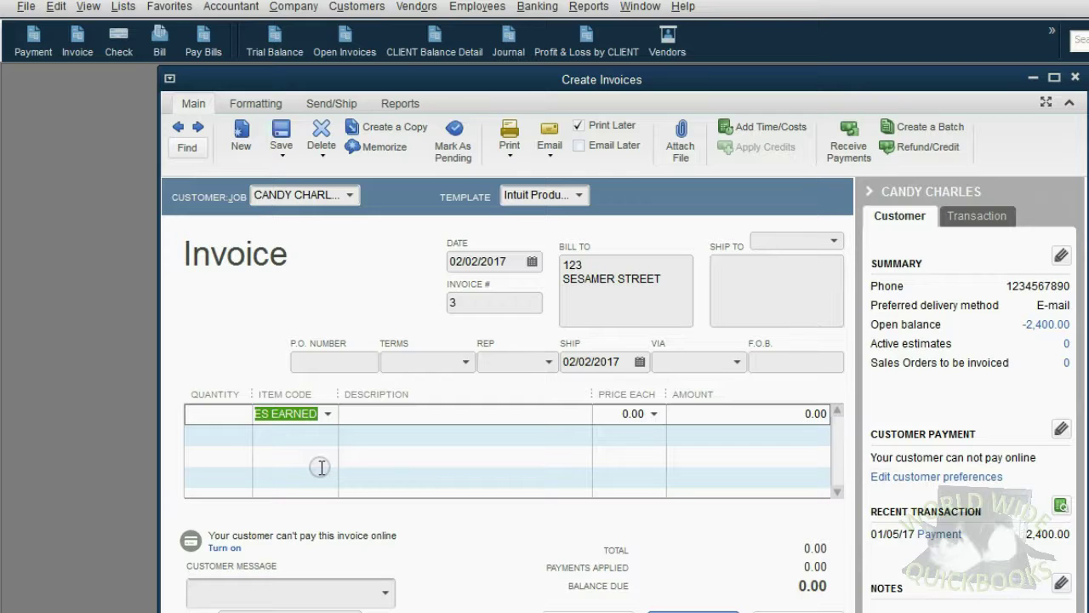
click(779, 414)
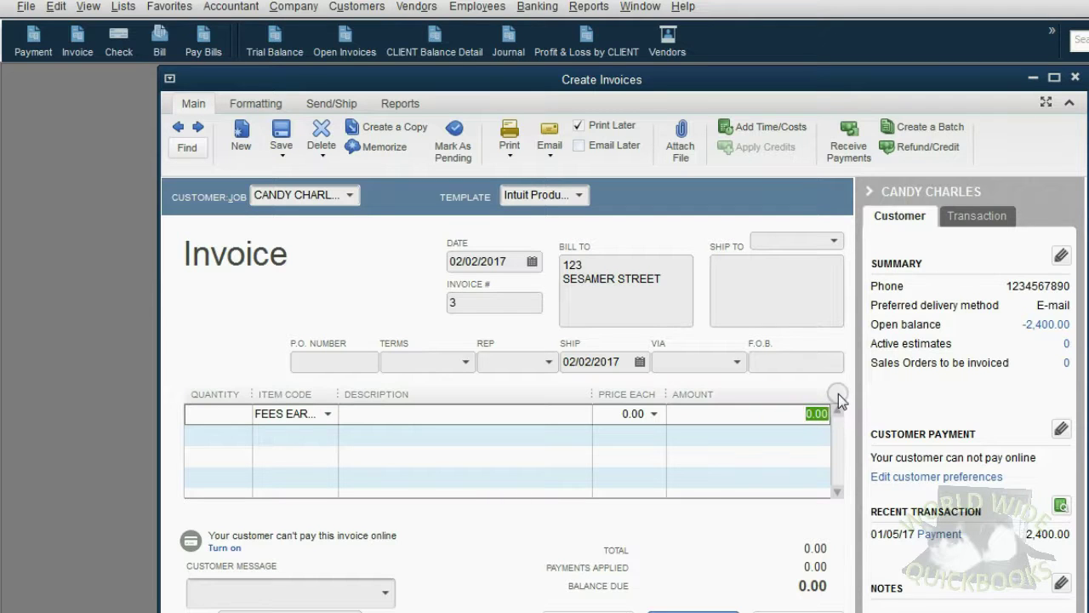
text(1,20)
key(Tab)
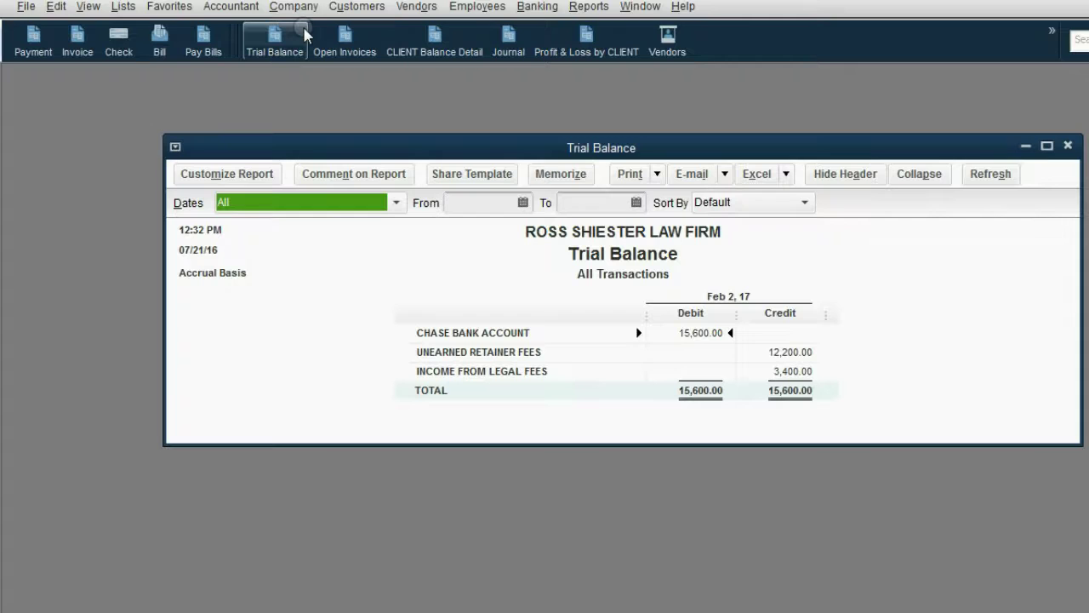
Step: Note 3,400.00 legal-fee income and 12,200.00 unearned, then review the third client's balance detail
double_click(775, 371)
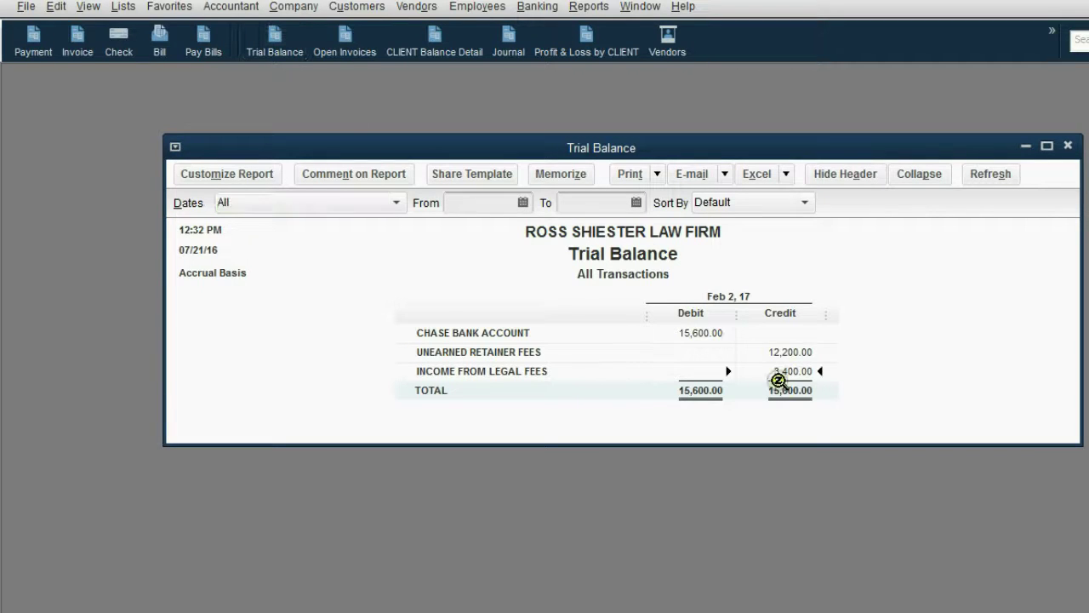
click(772, 355)
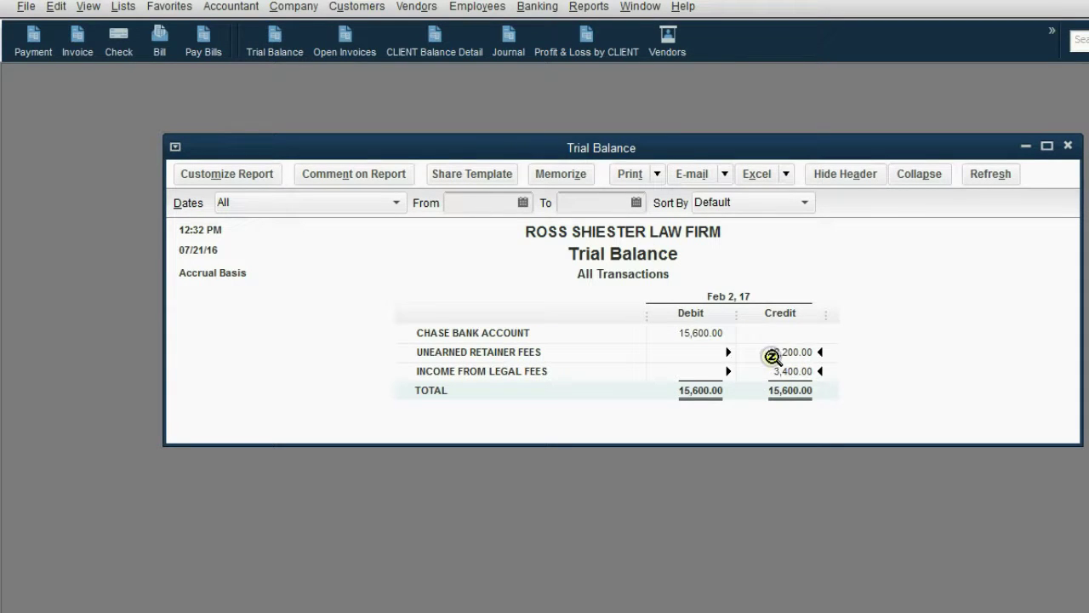
click(428, 49)
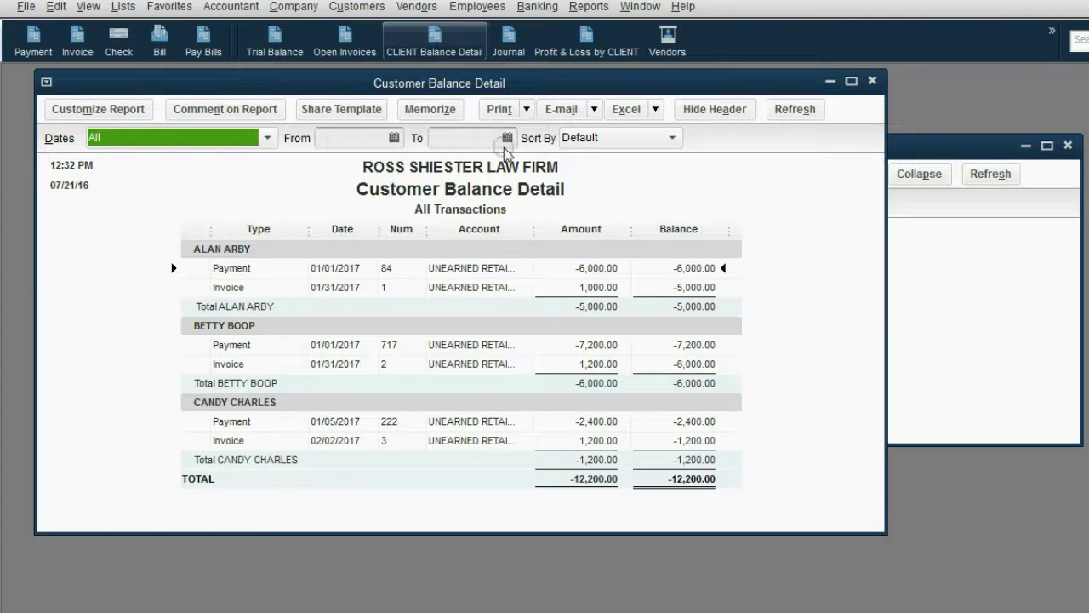
click(706, 422)
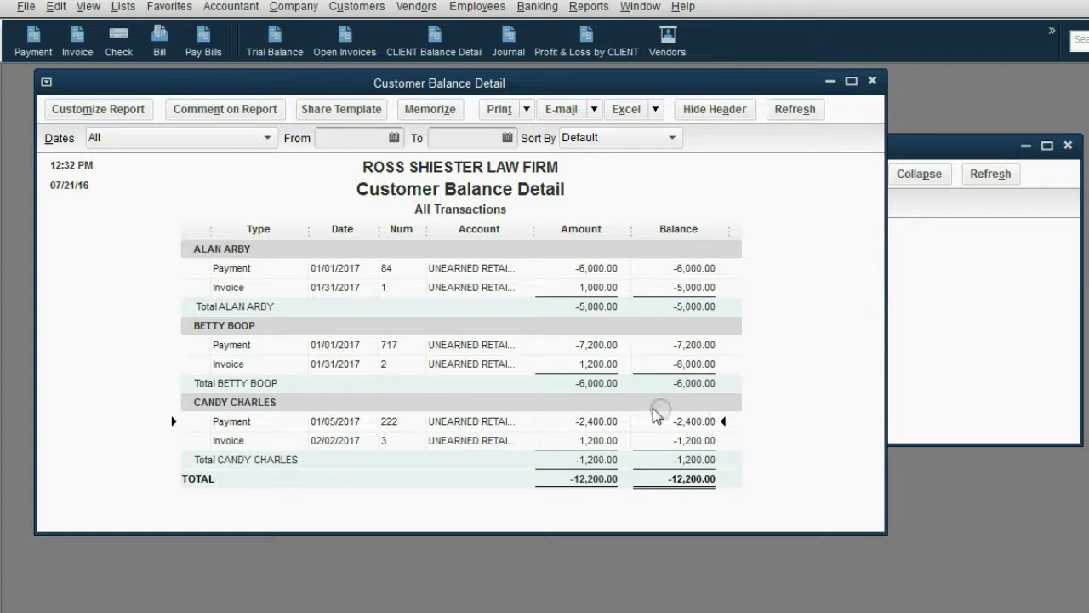
click(336, 446)
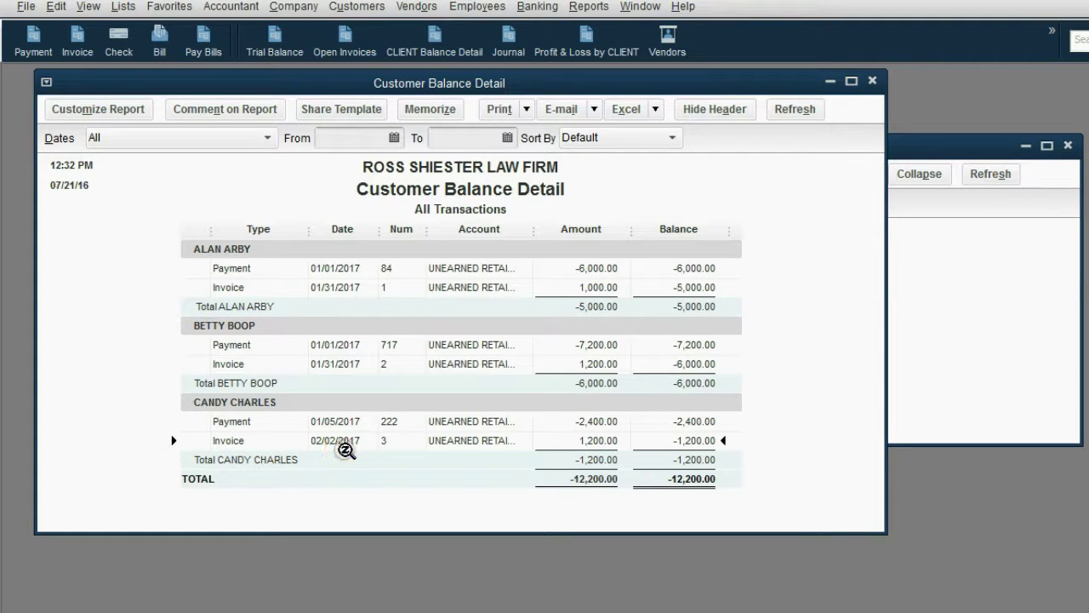